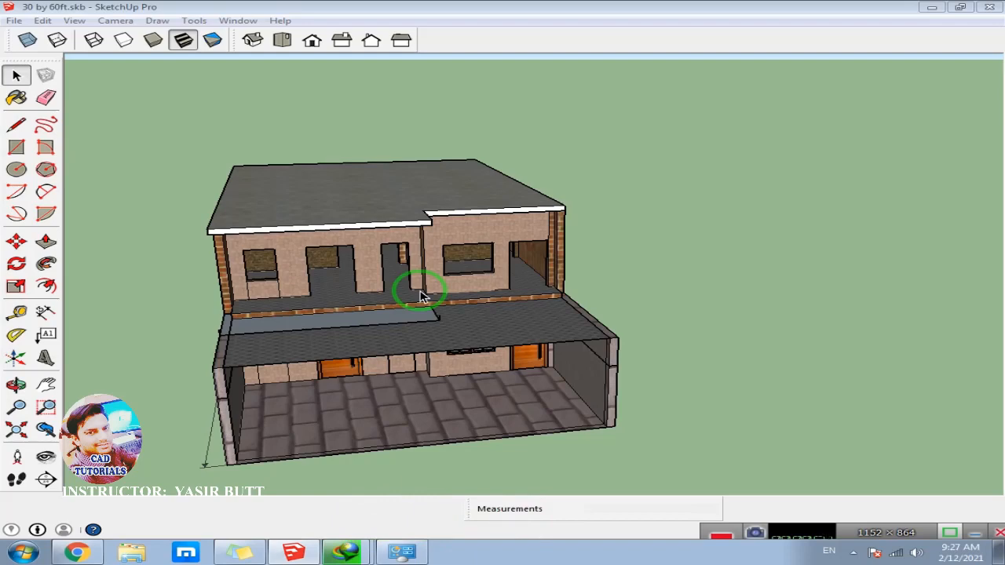
pyautogui.moveTo(336, 278); pyautogui.dragTo(581, 338, button='middle')
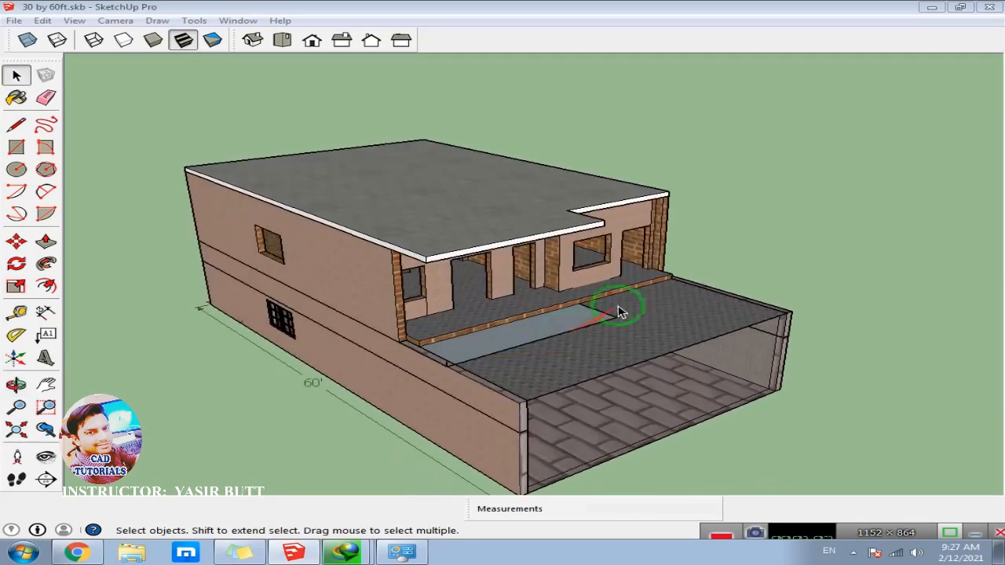
pyautogui.moveTo(617, 307); pyautogui.dragTo(369, 244, button='middle')
pyautogui.click(184, 40)
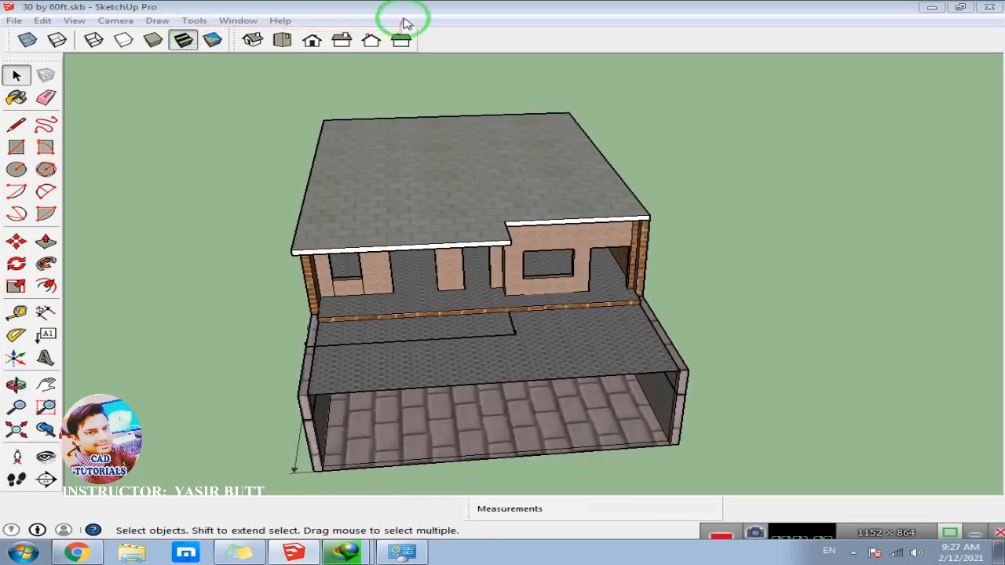
pyautogui.click(192, 22)
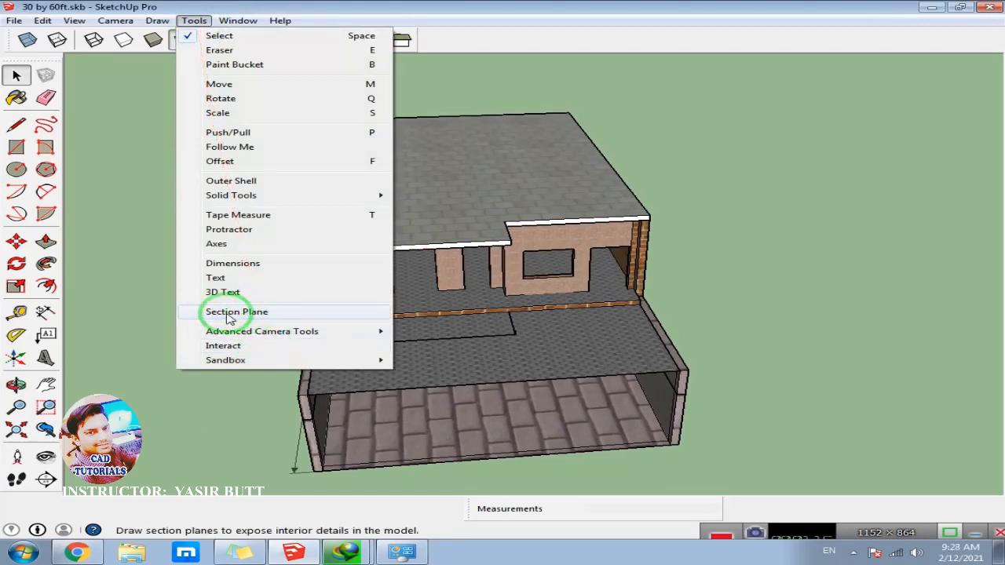
pyautogui.click(138, 498)
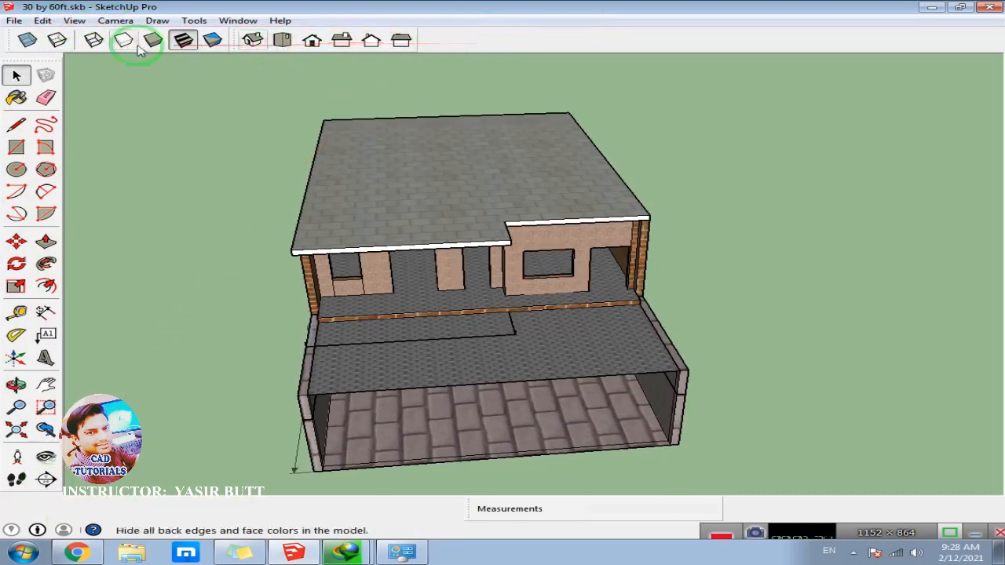
# Enable the Section toolbar.
pyautogui.click(74, 21)
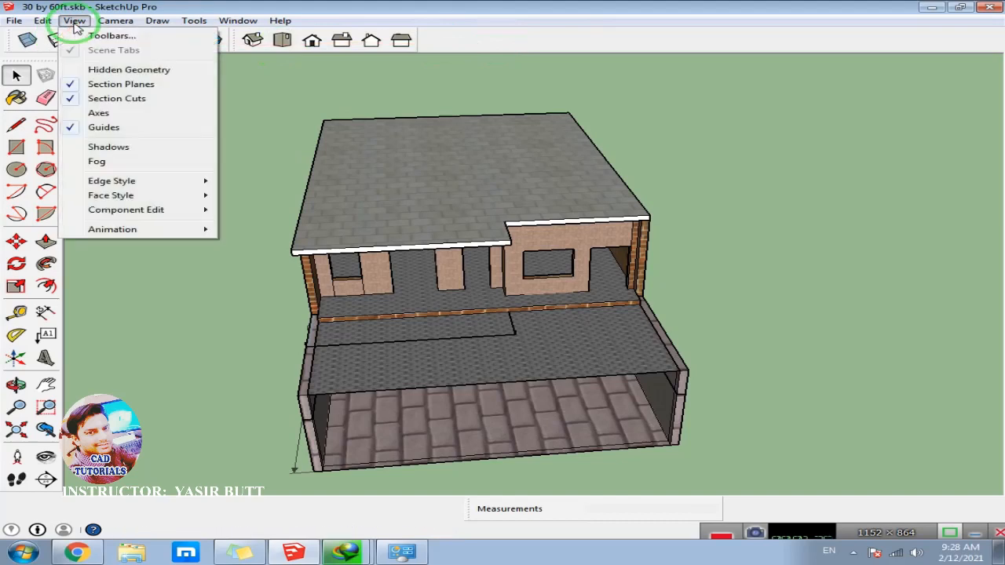
pyautogui.click(108, 35)
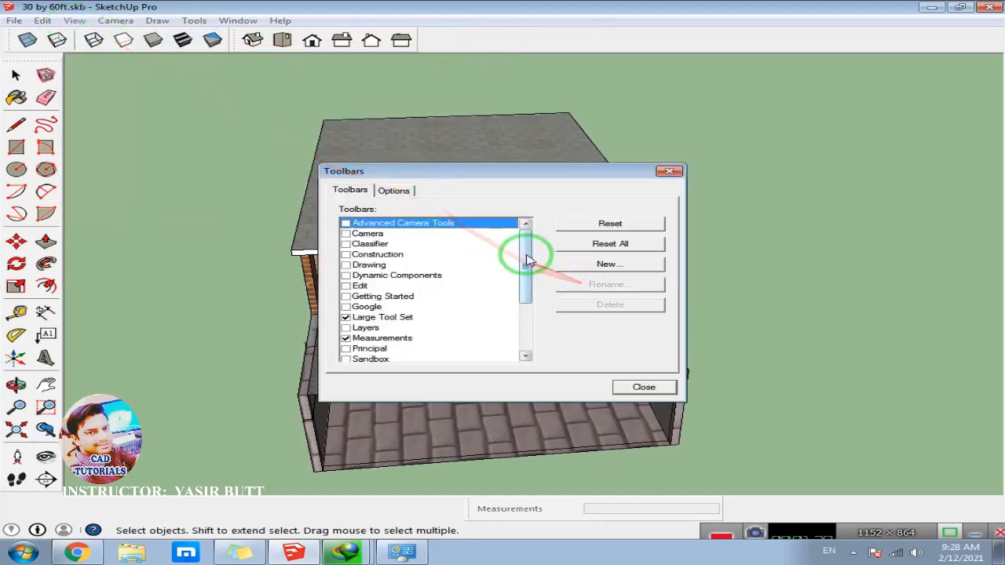
pyautogui.moveTo(527, 261); pyautogui.dragTo(518, 315)
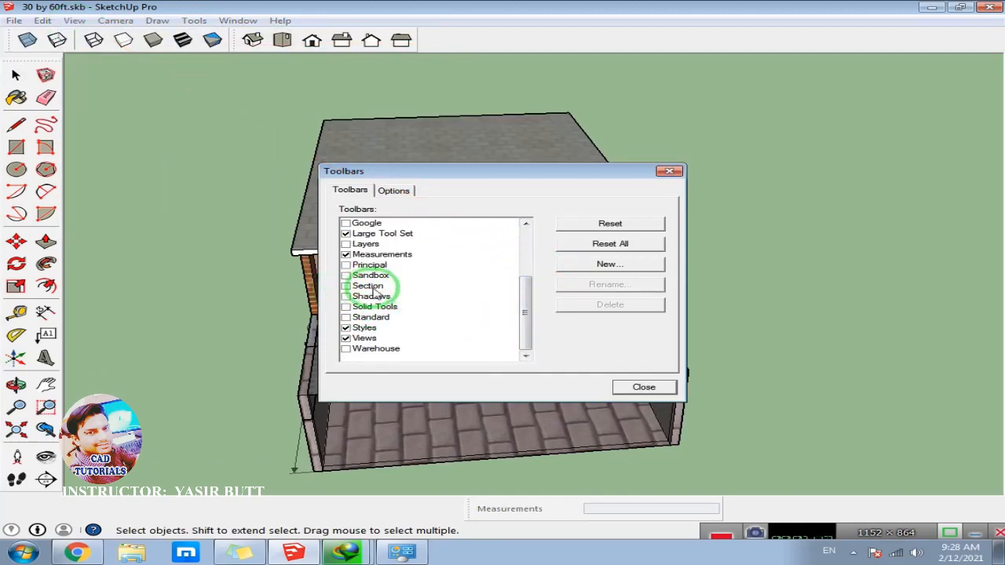
pyautogui.click(347, 287)
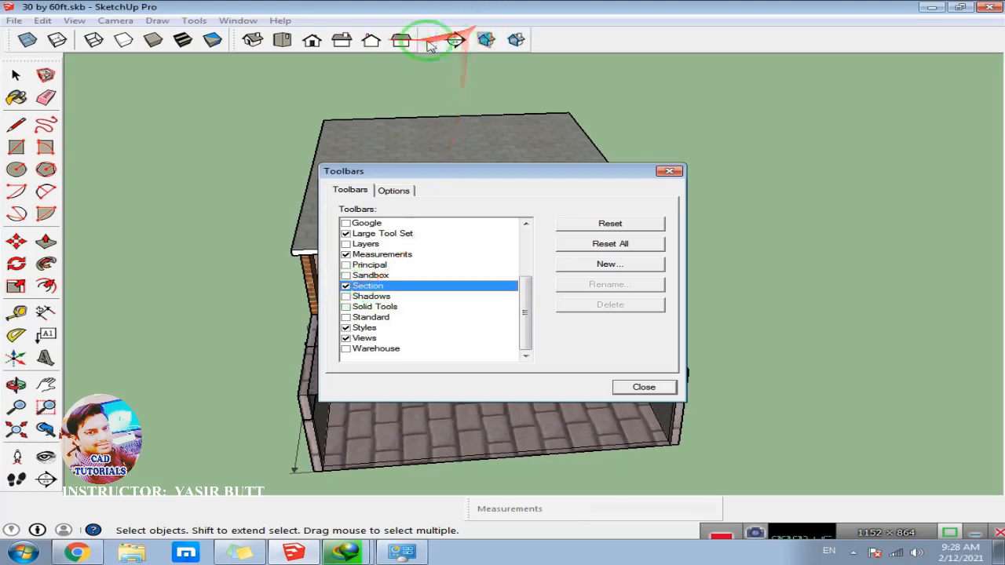
pyautogui.click(644, 387)
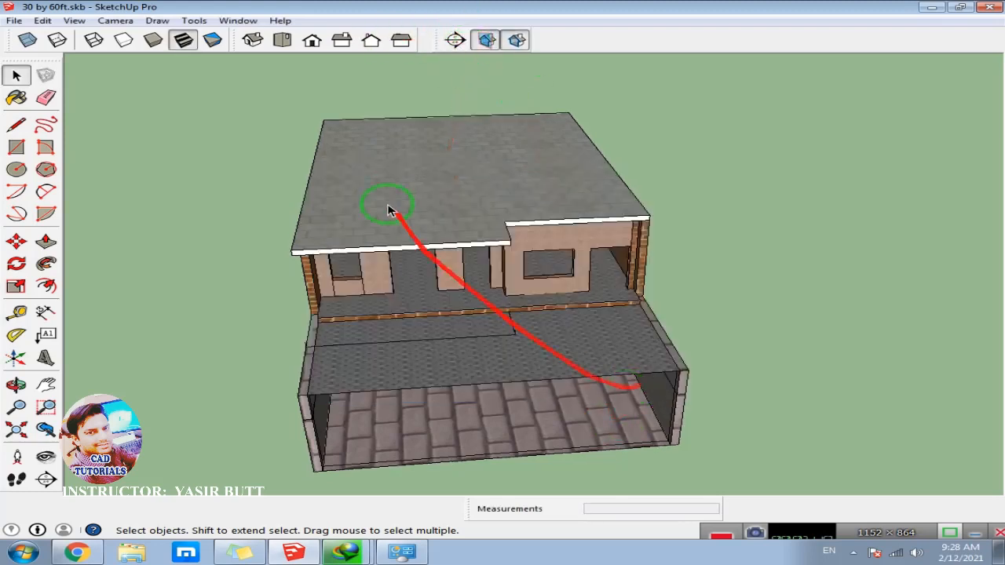
# Place a horizontal section plane on the roof surface of the house.
pyautogui.click(486, 40)
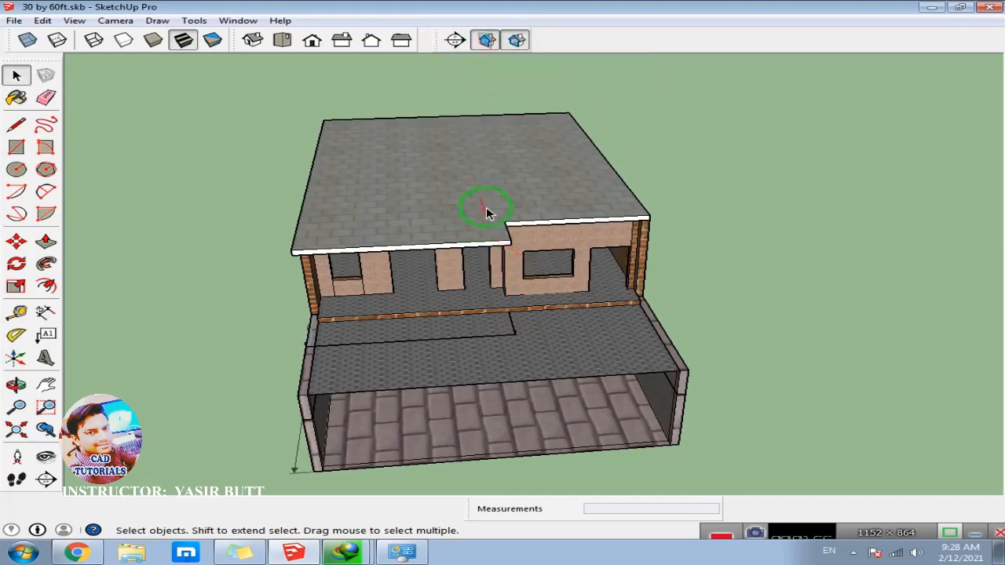
pyautogui.moveTo(487, 207); pyautogui.dragTo(459, 206, button='middle')
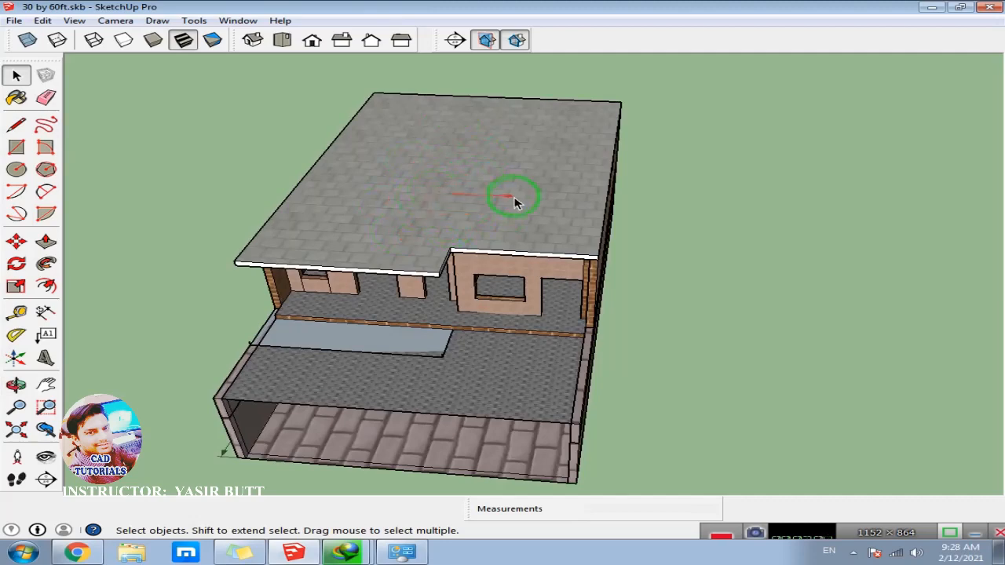
pyautogui.moveTo(539, 209); pyautogui.dragTo(466, 214, button='middle')
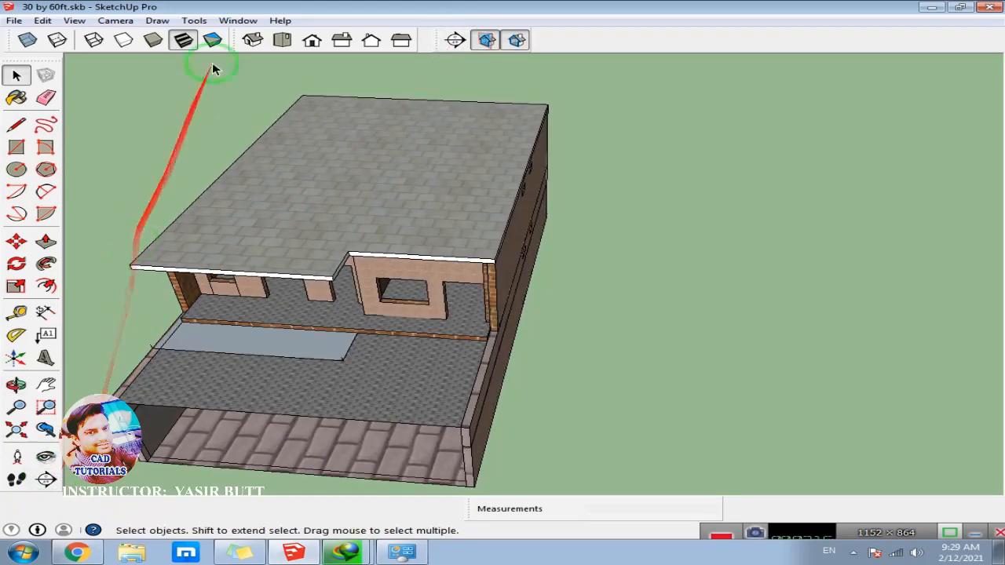
pyautogui.click(194, 21)
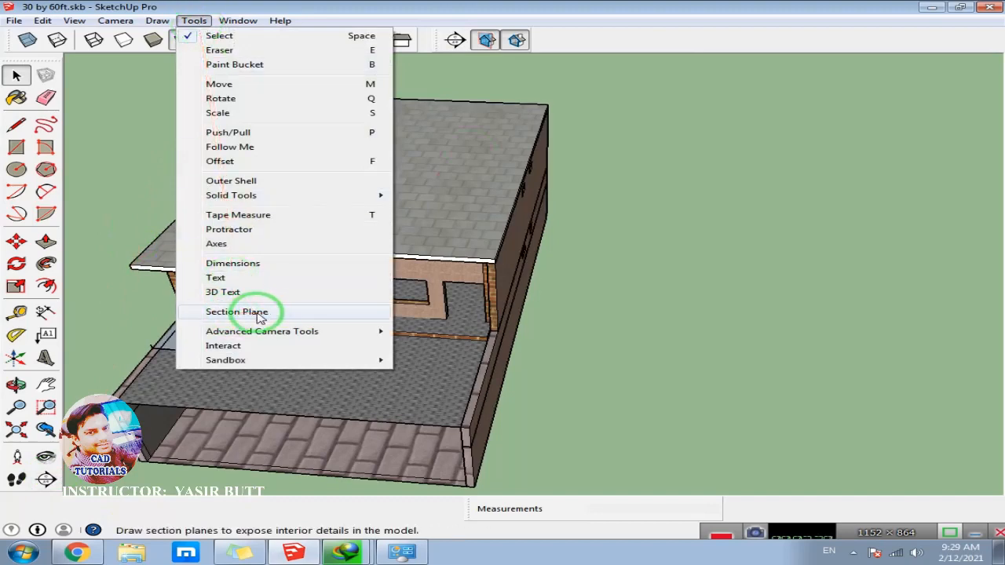
pyautogui.click(455, 40)
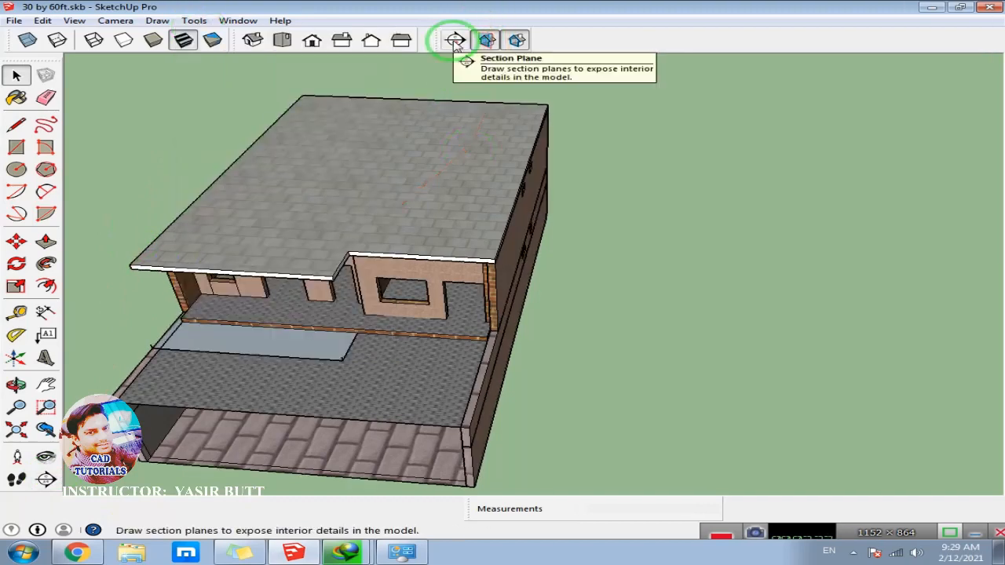
pyautogui.click(457, 41)
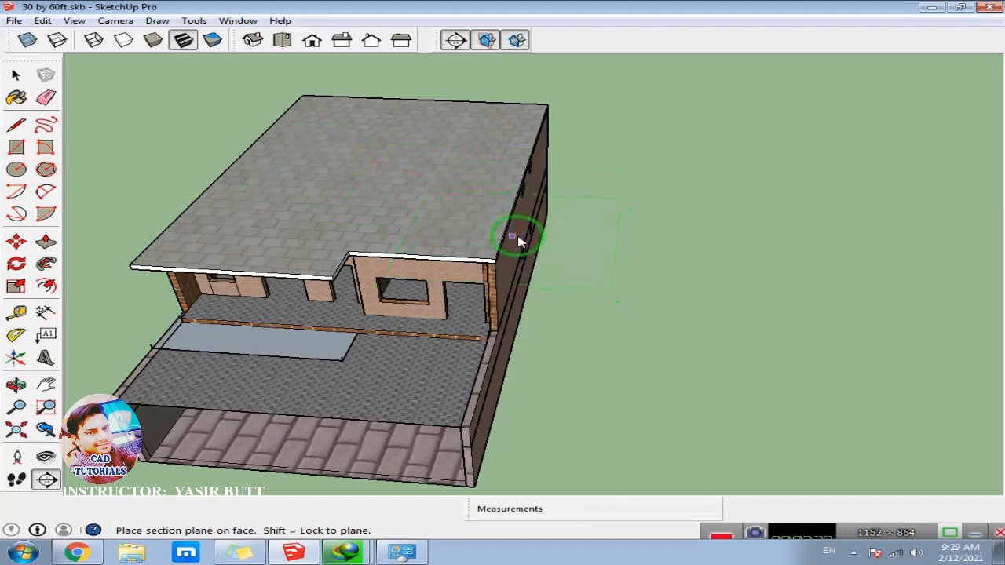
pyautogui.moveTo(515, 280); pyautogui.dragTo(506, 232, button='middle')
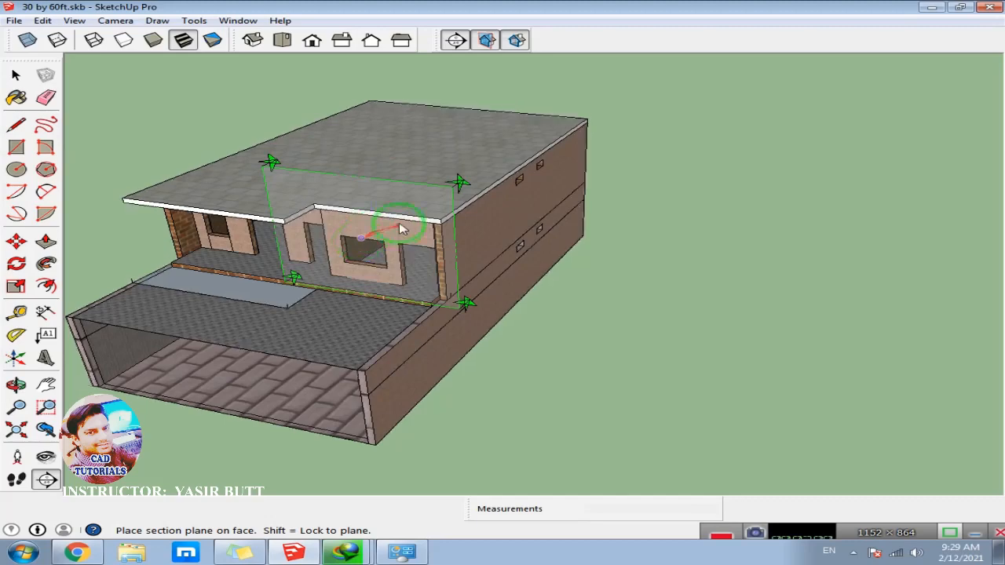
pyautogui.moveTo(398, 174); pyautogui.dragTo(397, 227, button='middle')
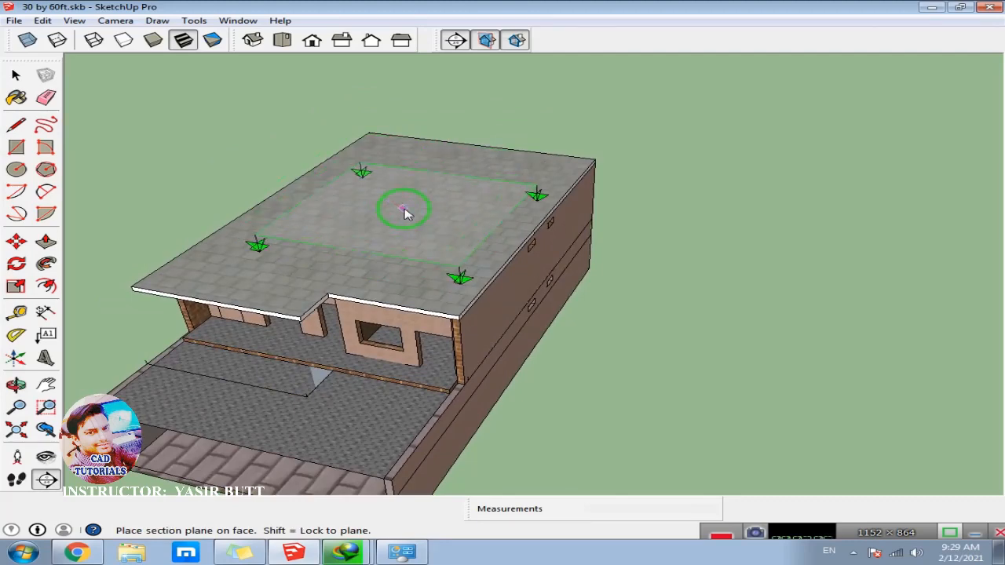
pyautogui.click(405, 213)
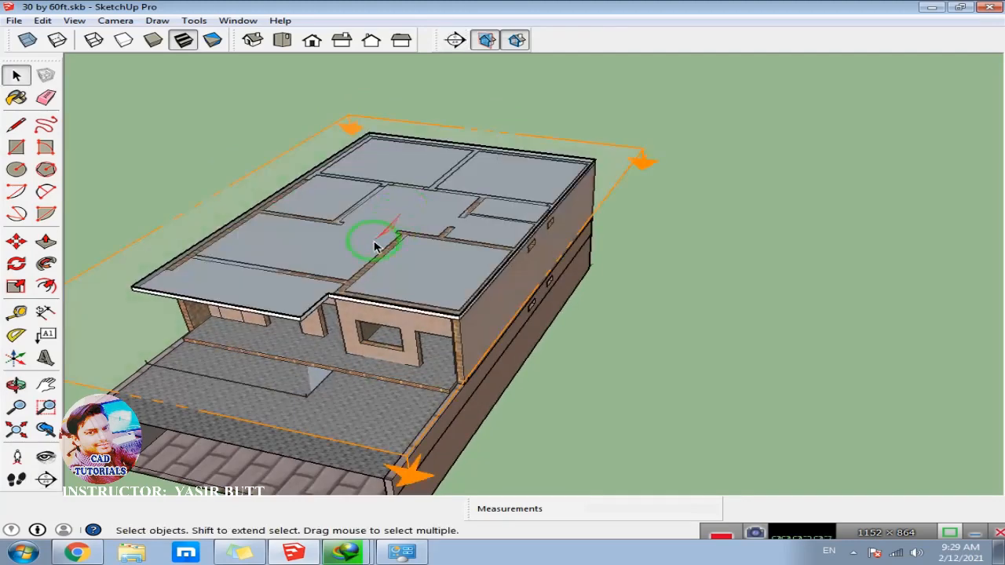
# Move the horizontal section plane down below the roof so it cuts through the upper floor walls.
pyautogui.moveTo(370, 230); pyautogui.dragTo(494, 197, button='middle')
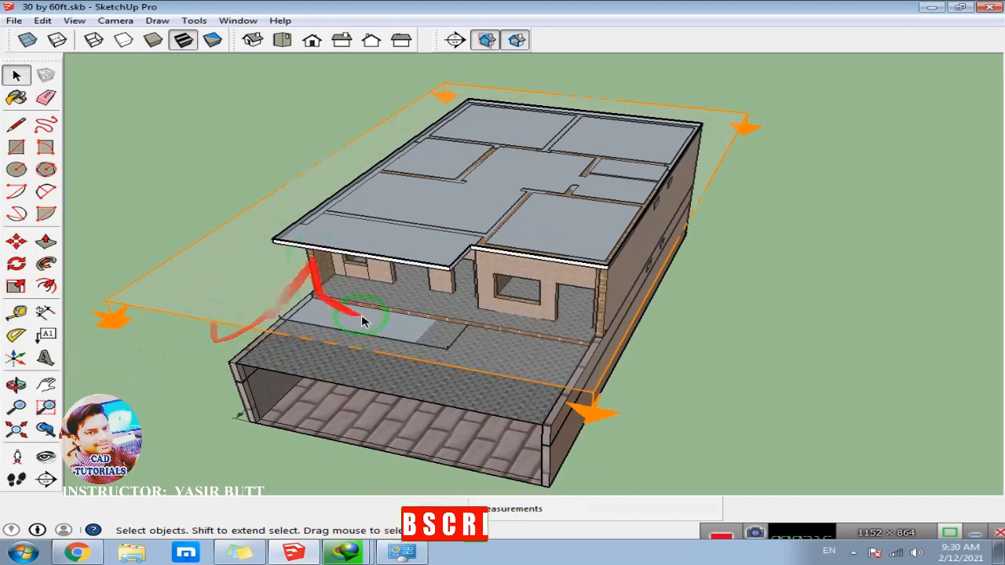
pyautogui.click(17, 311)
pyautogui.click(17, 242)
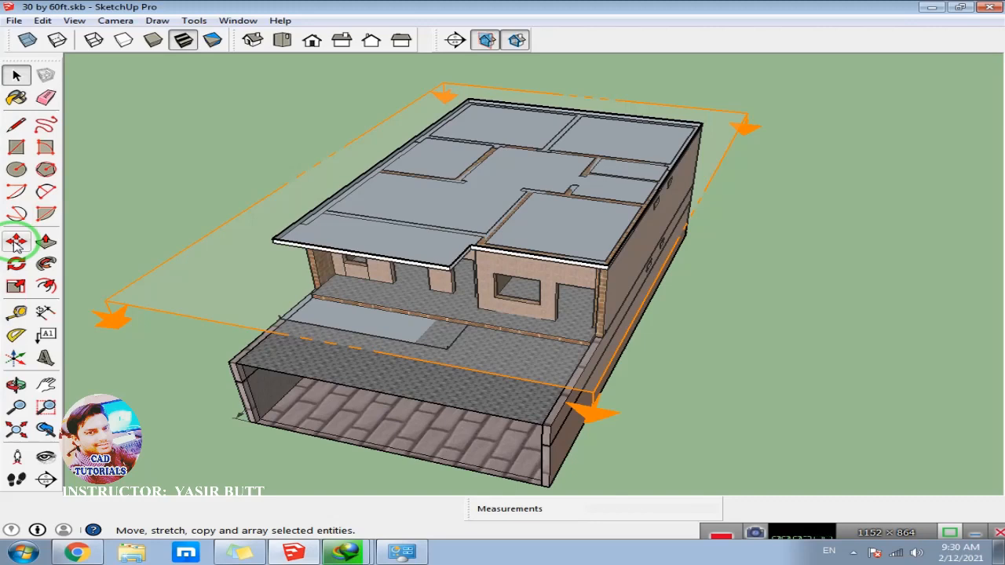
pyautogui.click(17, 244)
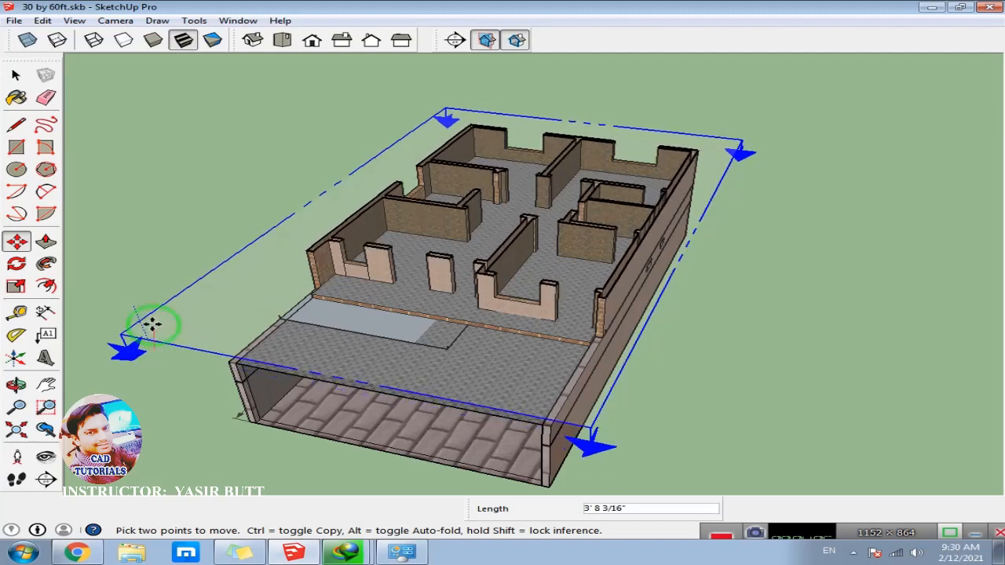
pyautogui.click(156, 333)
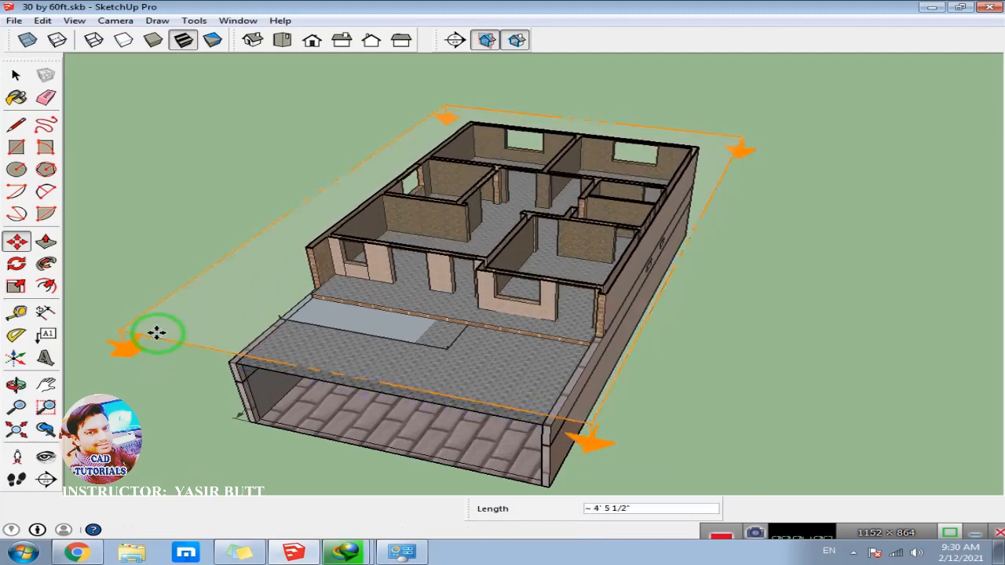
# Lower the horizontal section plane further so it cuts through the ground floor walls.
pyautogui.moveTo(452, 239); pyautogui.dragTo(467, 308, button='middle')
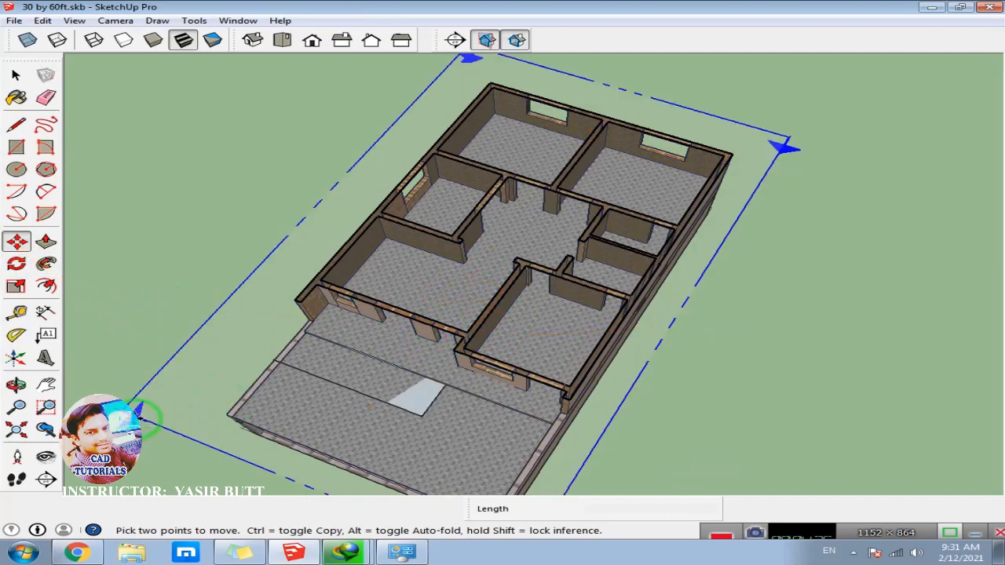
pyautogui.click(143, 418)
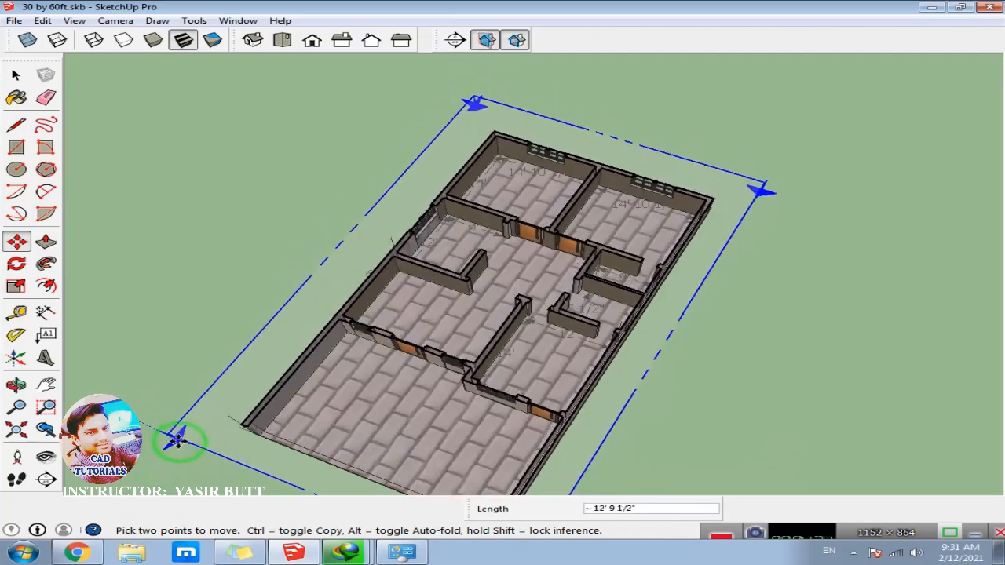
pyautogui.click(184, 427)
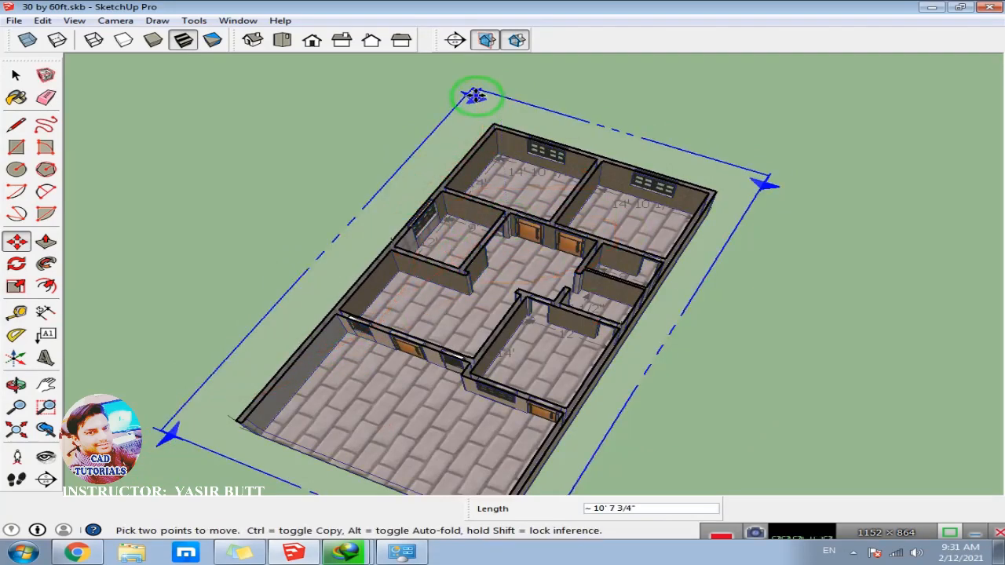
# Slide the section plane back up through the house, leaving it just above the upper floor slab.
pyautogui.moveTo(475, 95); pyautogui.dragTo(510, 12)
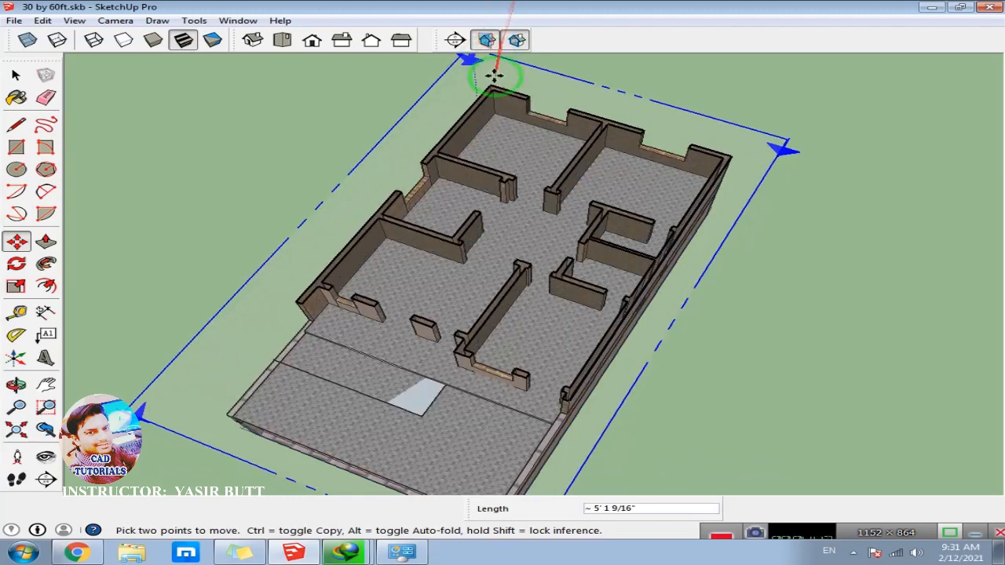
pyautogui.moveTo(494, 76); pyautogui.dragTo(484, 117)
pyautogui.moveTo(486, 118); pyautogui.dragTo(433, 124, button='middle')
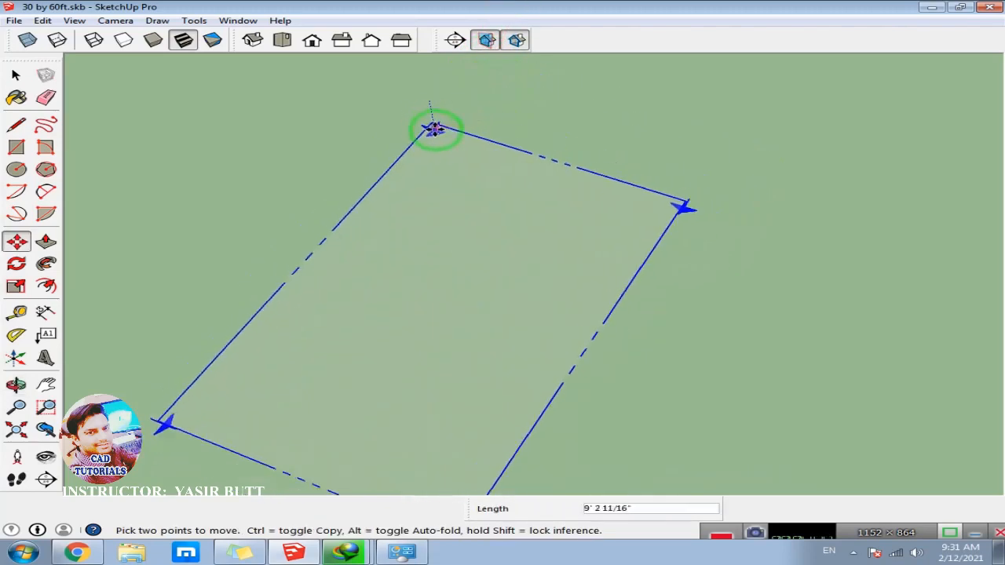
pyautogui.scroll(-1, 435, 128)
pyautogui.moveTo(454, 84); pyautogui.dragTo(531, 142)
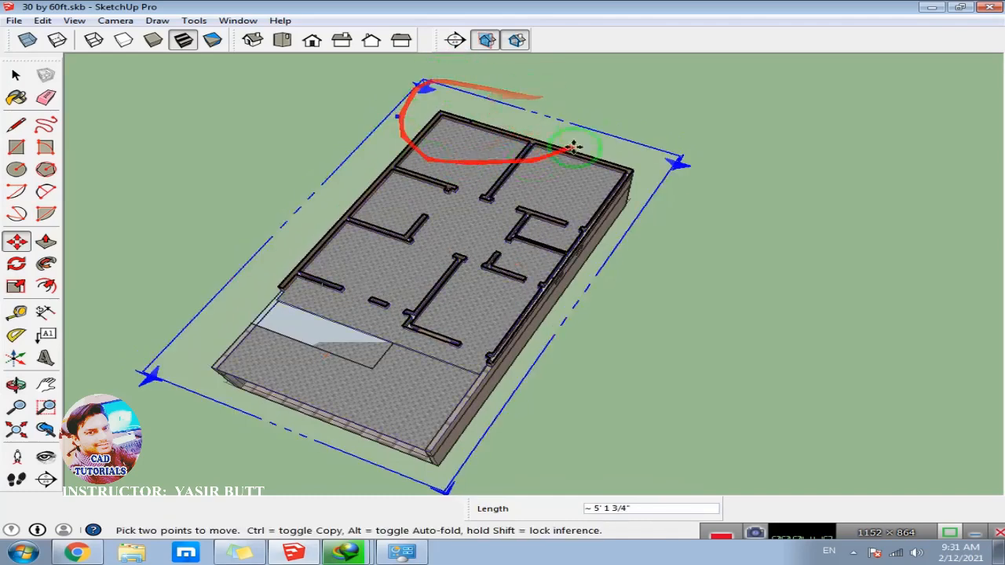
# Delete the horizontal section plane.
pyautogui.click(15, 75)
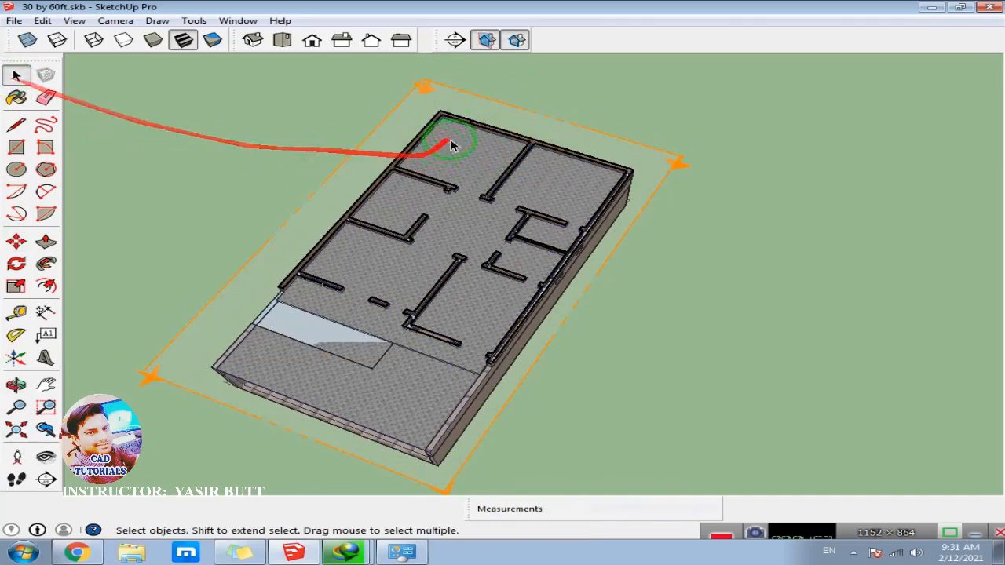
pyautogui.click(433, 83)
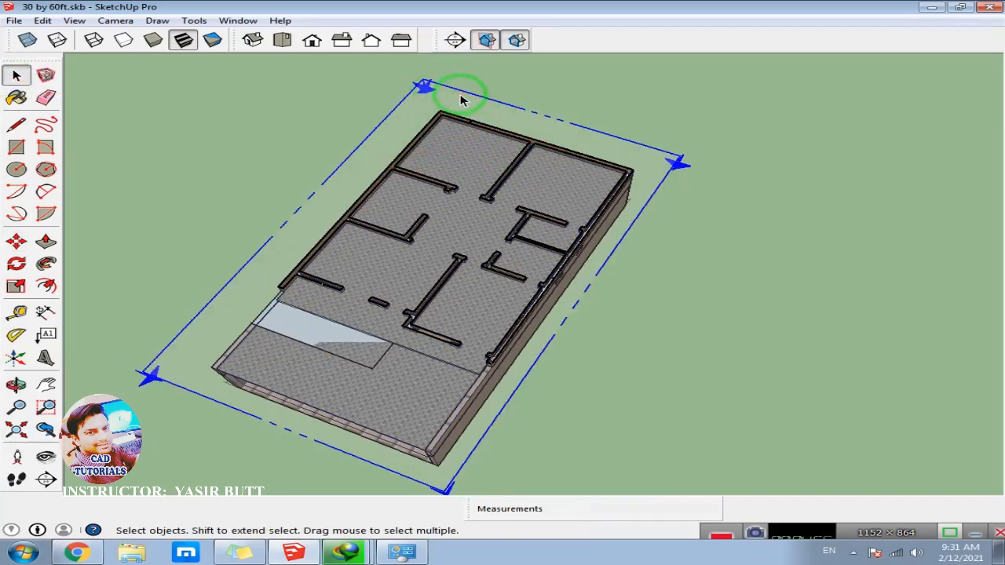
pyautogui.press('Delete')
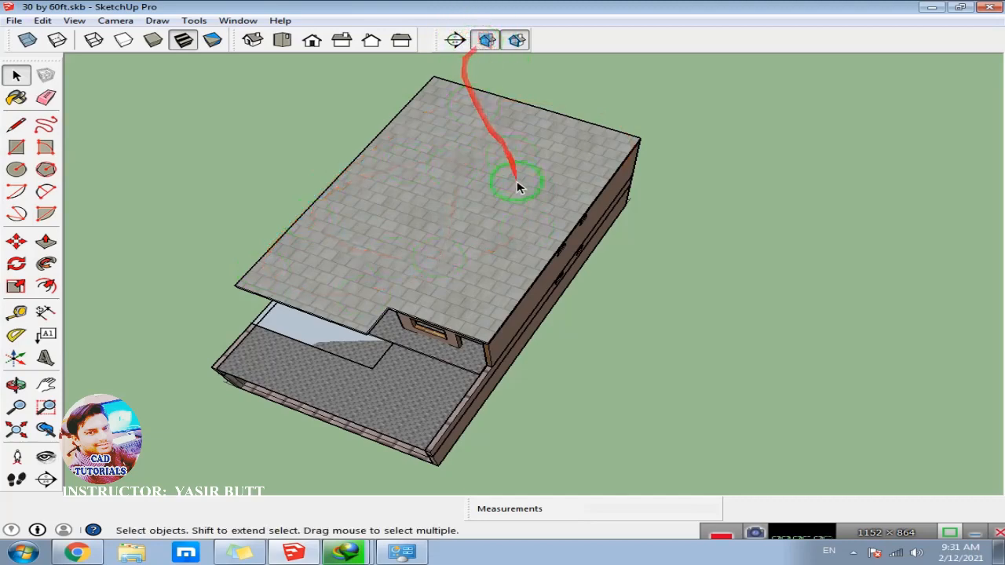
# Place a vertical section plane on the long side wall to expose the rooms of both floors.
pyautogui.moveTo(517, 185); pyautogui.dragTo(431, 218, button='middle')
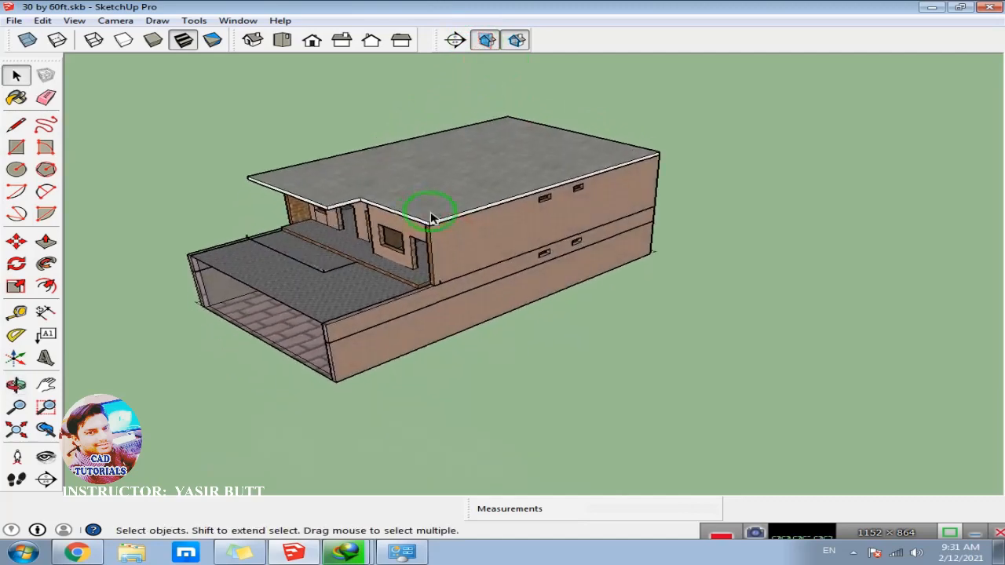
pyautogui.click(456, 40)
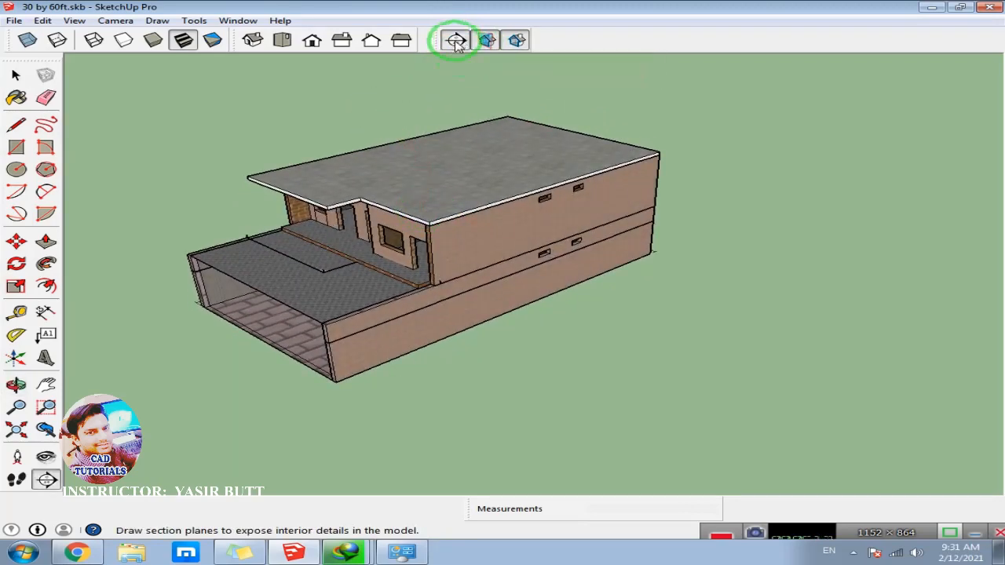
pyautogui.click(541, 245)
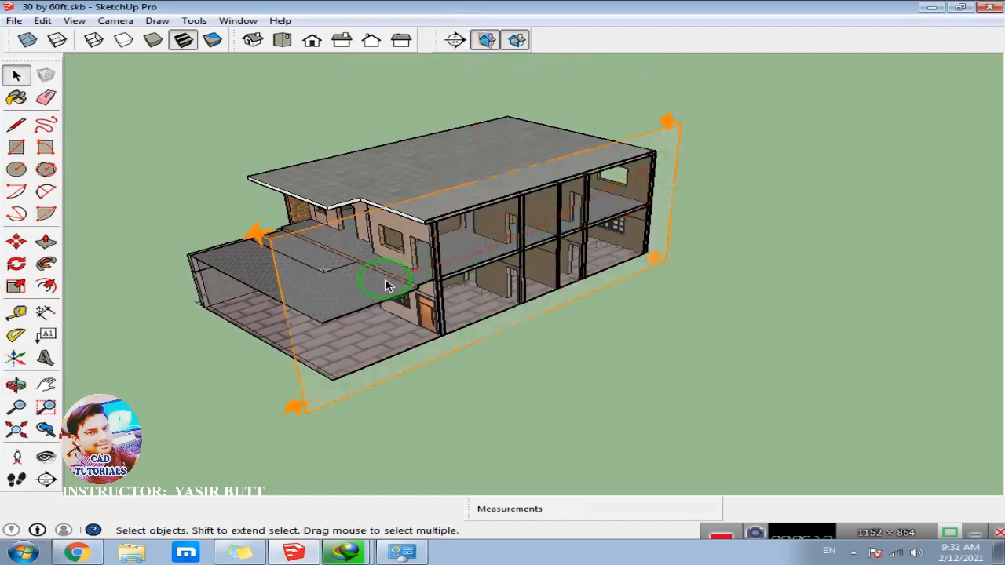
pyautogui.moveTo(576, 266); pyautogui.dragTo(477, 271, button='middle')
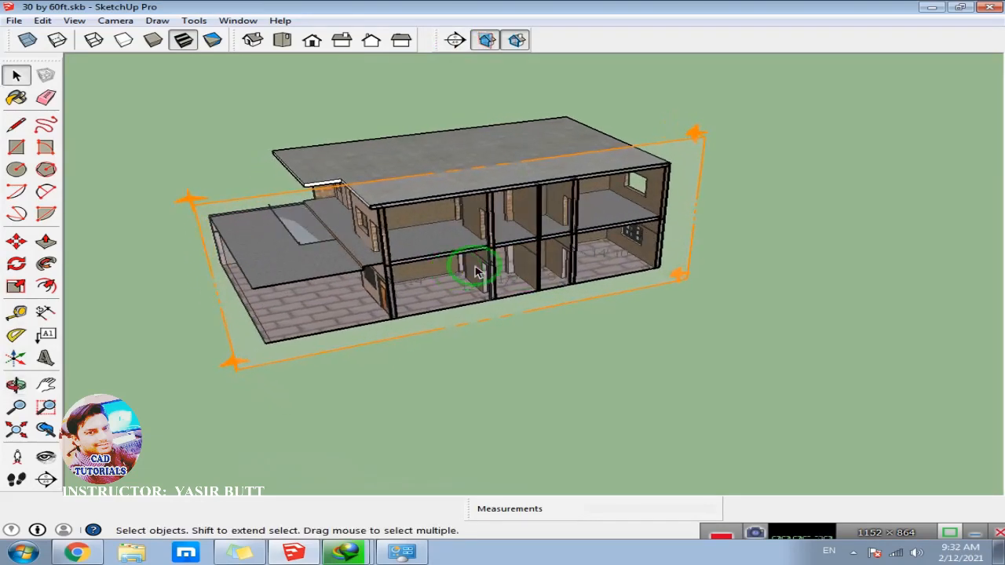
# Slide the vertical side section plane deeper through the rooms and back outward beyond the long side wall.
pyautogui.click(18, 242)
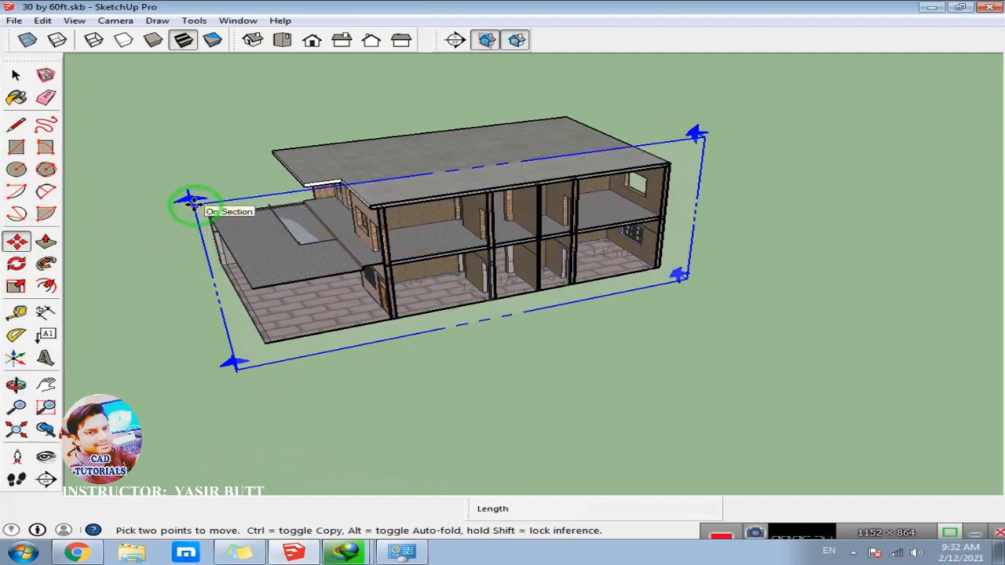
pyautogui.moveTo(191, 202); pyautogui.dragTo(169, 165)
pyautogui.moveTo(415, 231); pyautogui.dragTo(374, 168, button='middle')
pyautogui.press('m')
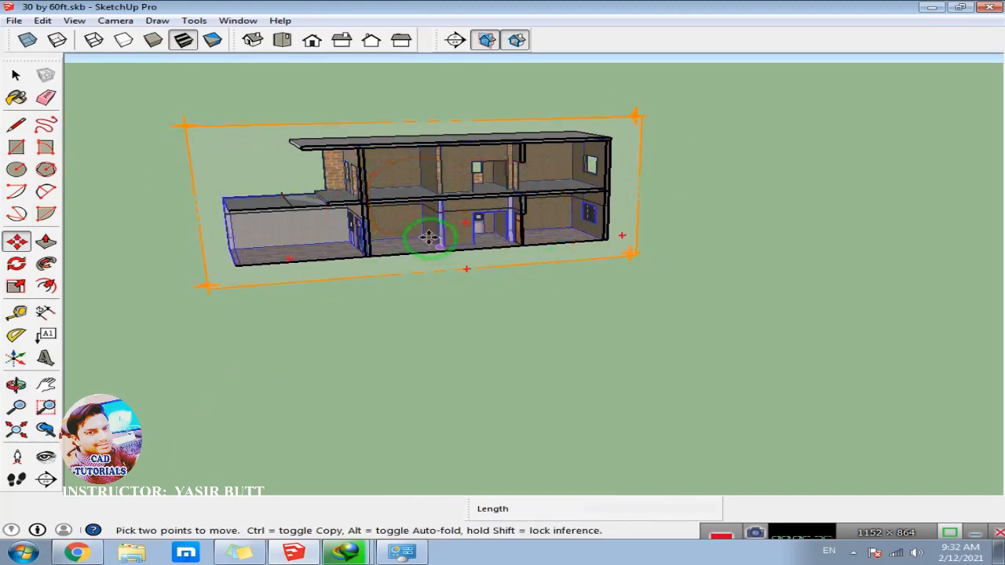
pyautogui.click(233, 288)
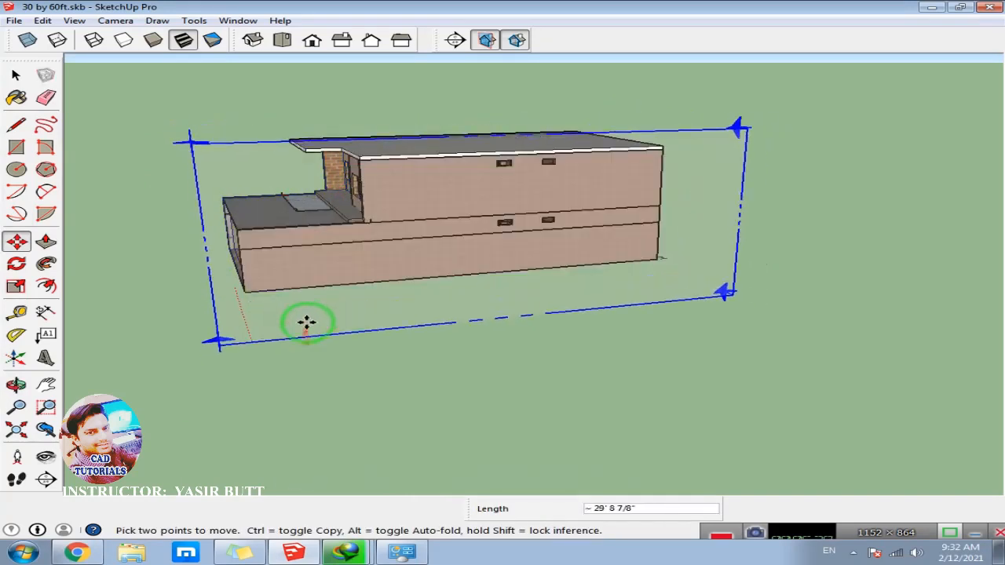
pyautogui.click(310, 298)
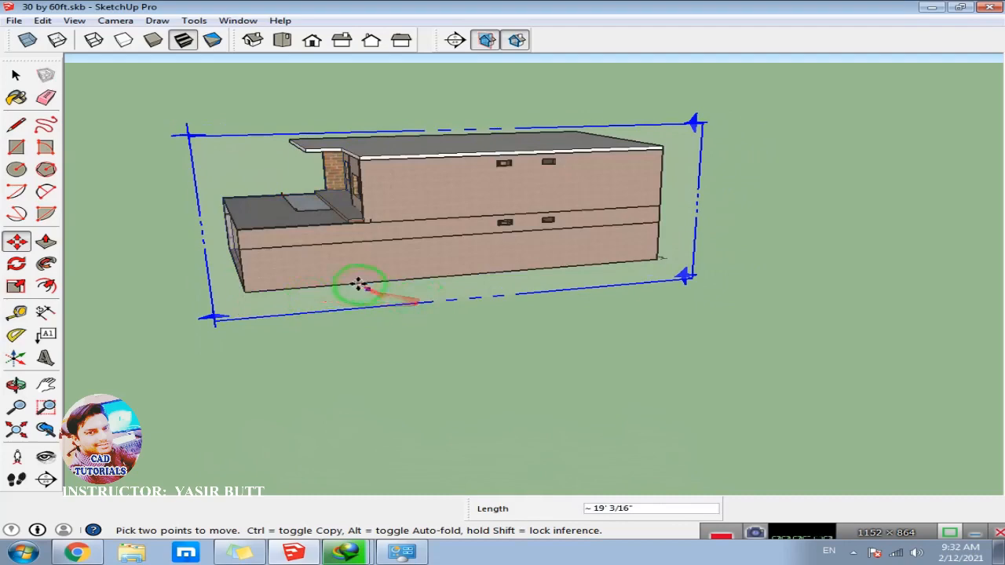
# Place a second vertical section plane on the front wall and move it back into the house to expose the rooms on both floors.
pyautogui.moveTo(359, 285); pyautogui.dragTo(835, 307, button='middle')
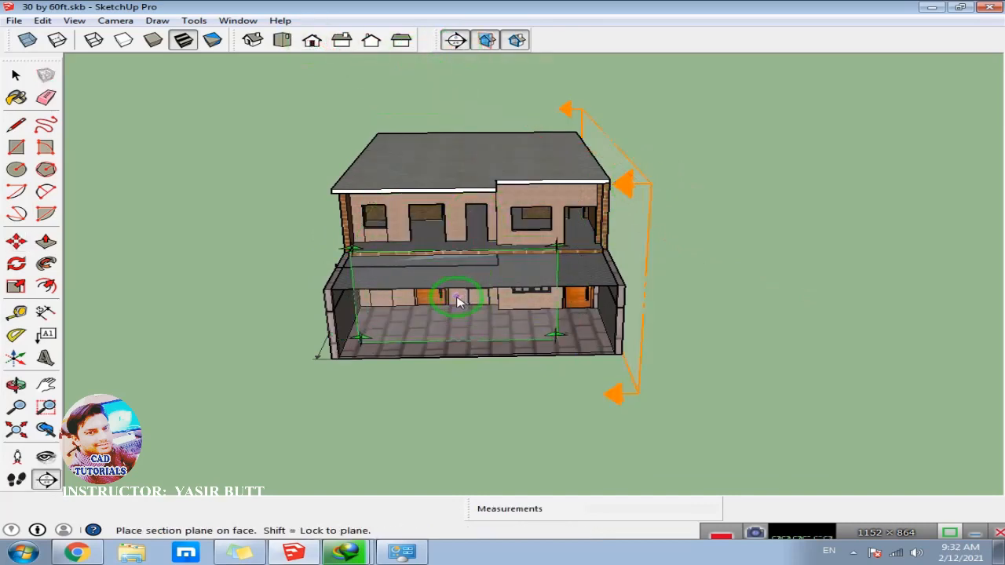
pyautogui.click(458, 299)
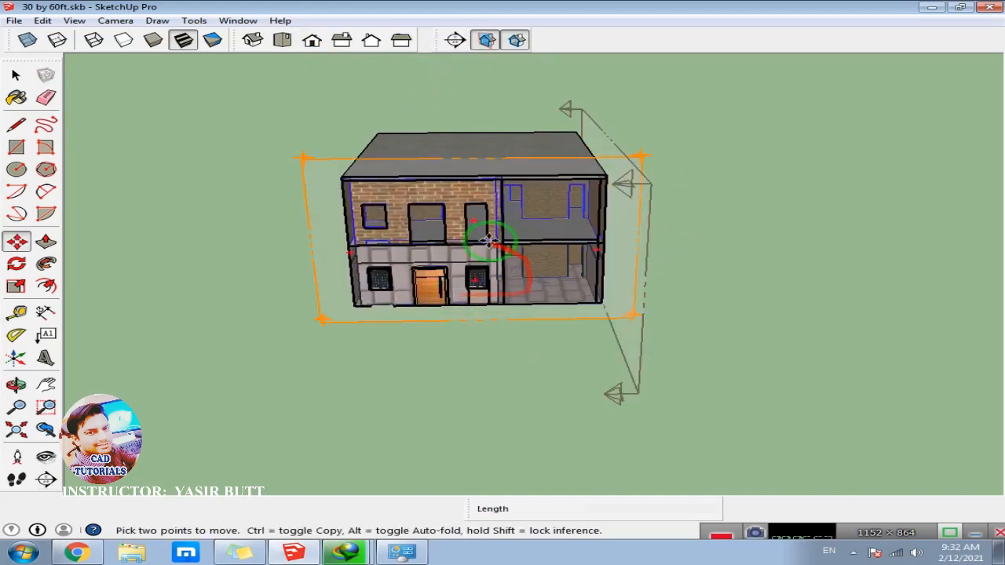
pyautogui.click(18, 241)
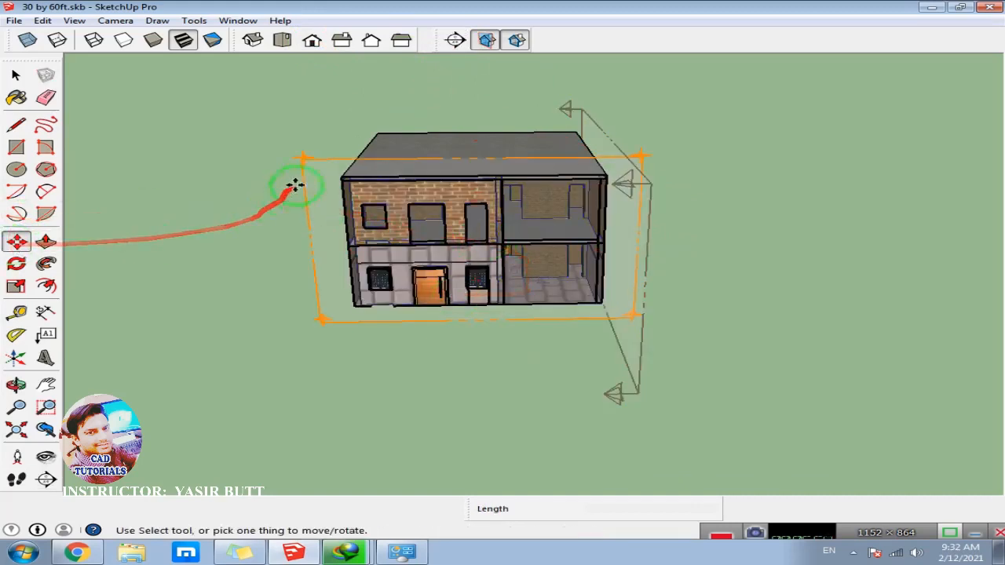
pyautogui.click(304, 161)
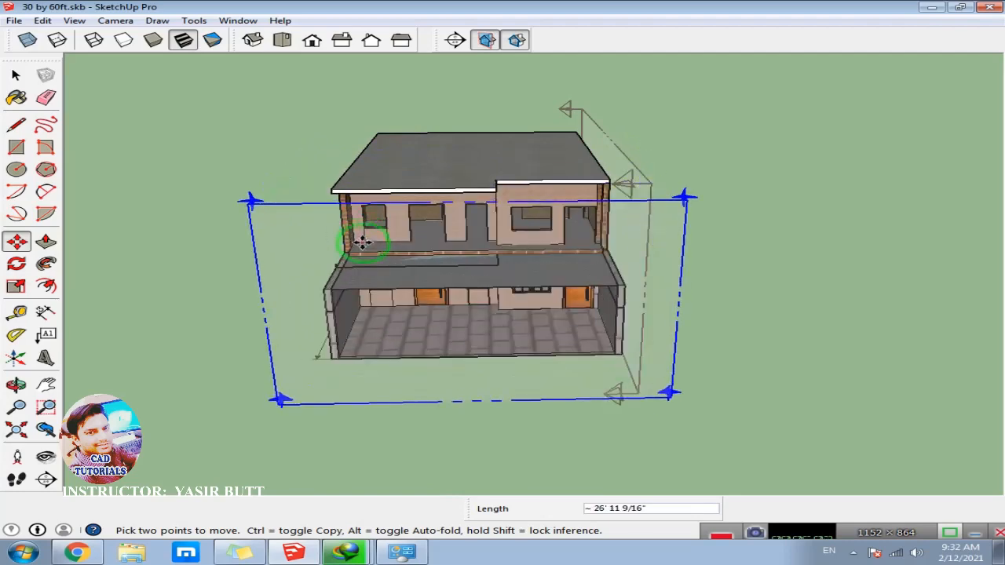
pyautogui.moveTo(358, 253); pyautogui.dragTo(366, 307, button='middle')
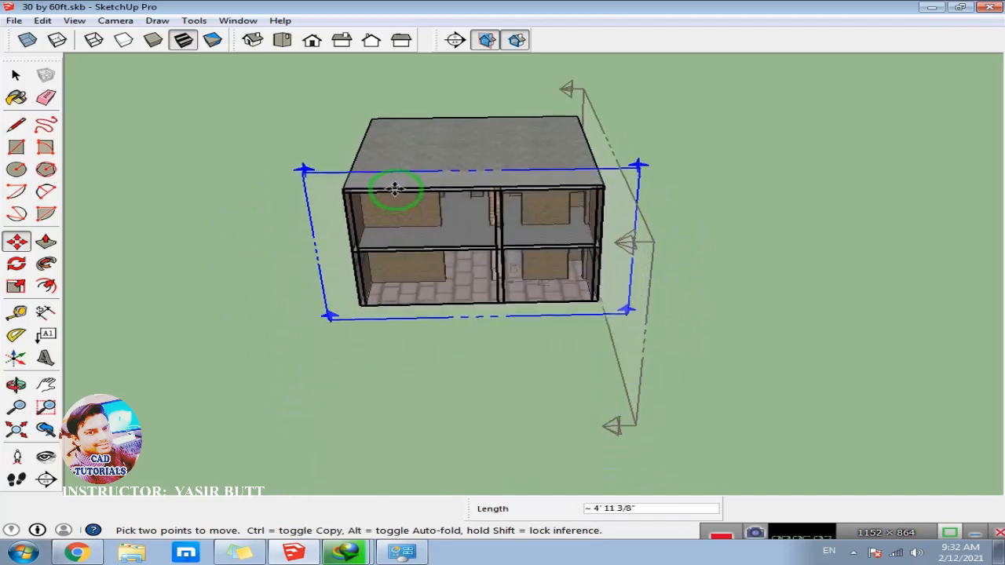
pyautogui.click(396, 193)
pyautogui.moveTo(469, 208); pyautogui.dragTo(487, 118, button='middle')
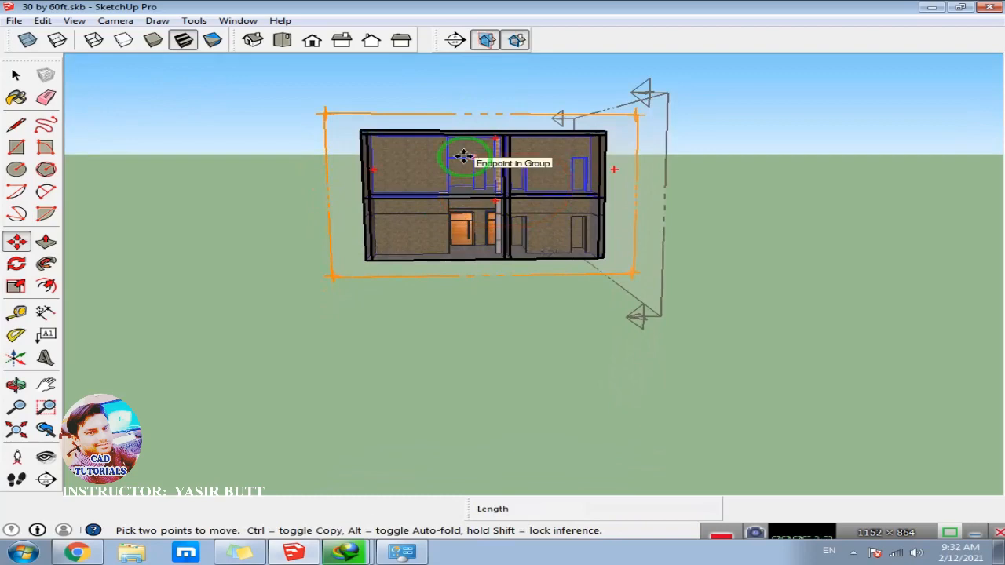
# View the cut house in the standard Front view and set the camera to parallel projection.
pyautogui.click(313, 42)
pyautogui.scroll(5, 579, 304)
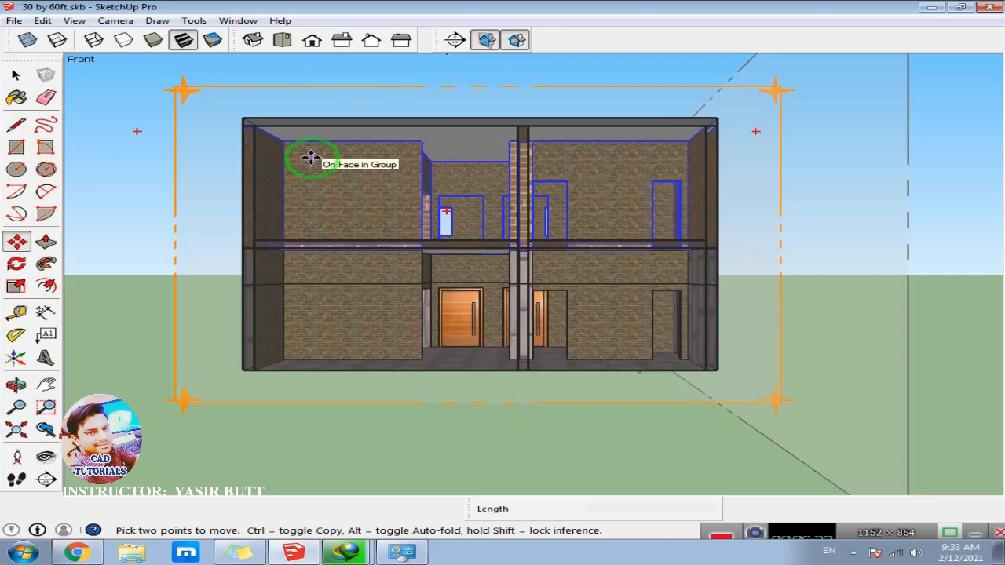
pyautogui.click(110, 21)
pyautogui.moveTo(71, 22)
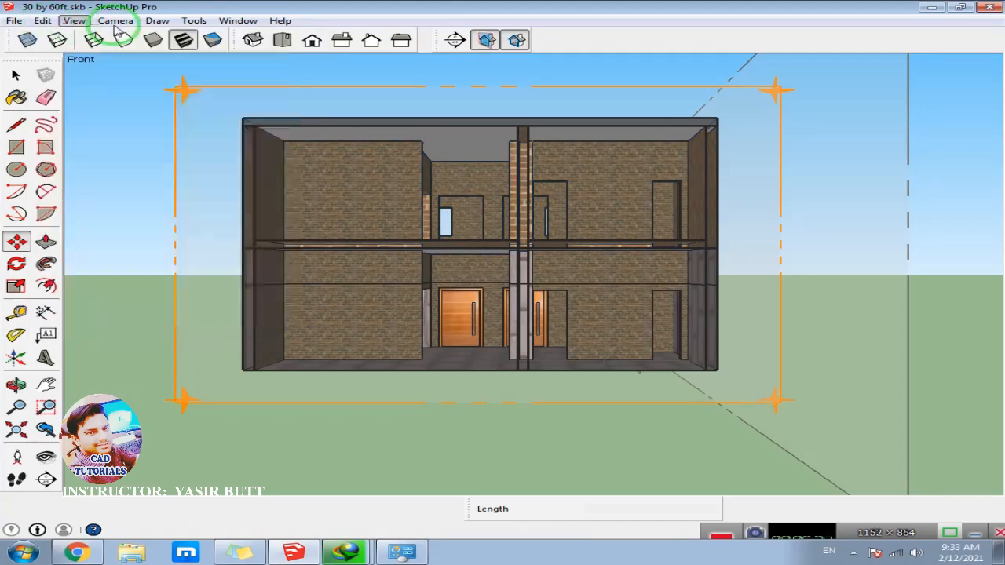
pyautogui.click(76, 22)
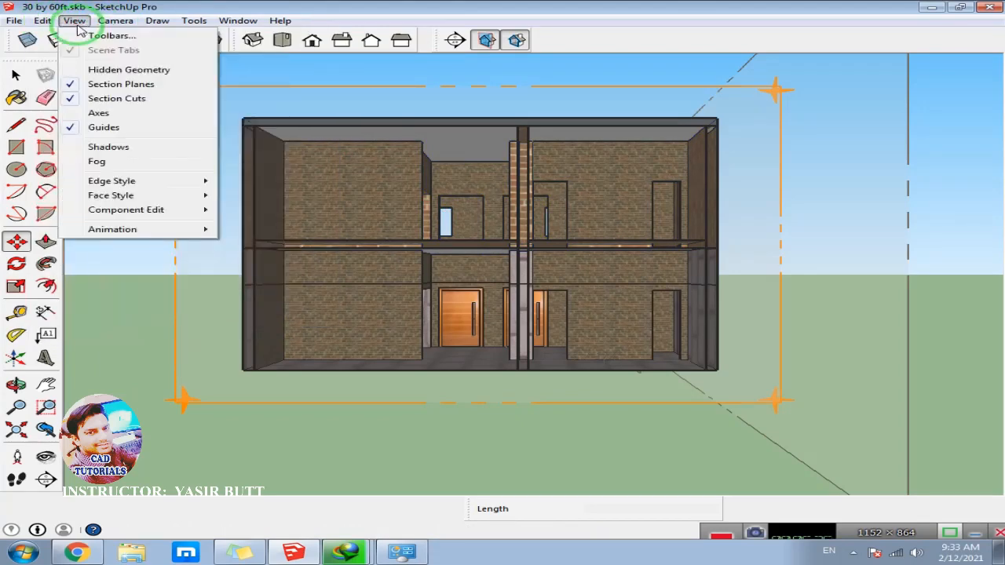
pyautogui.click(102, 25)
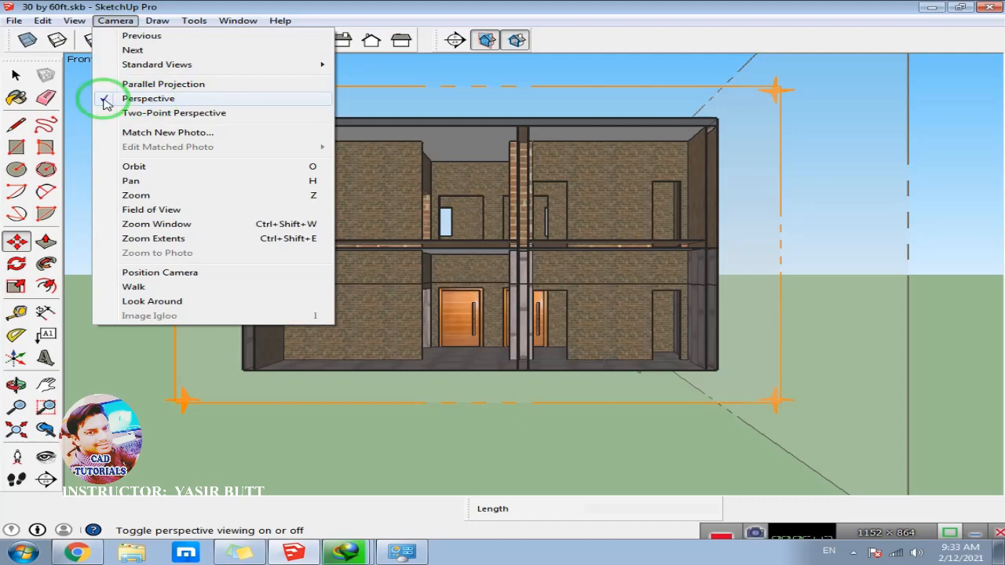
pyautogui.click(149, 99)
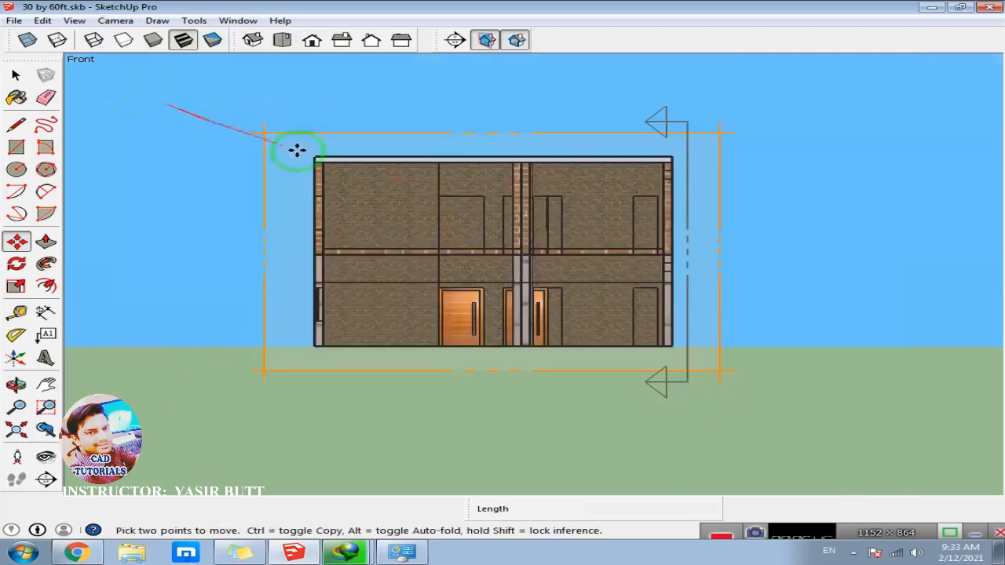
pyautogui.scroll(4, 460, 236)
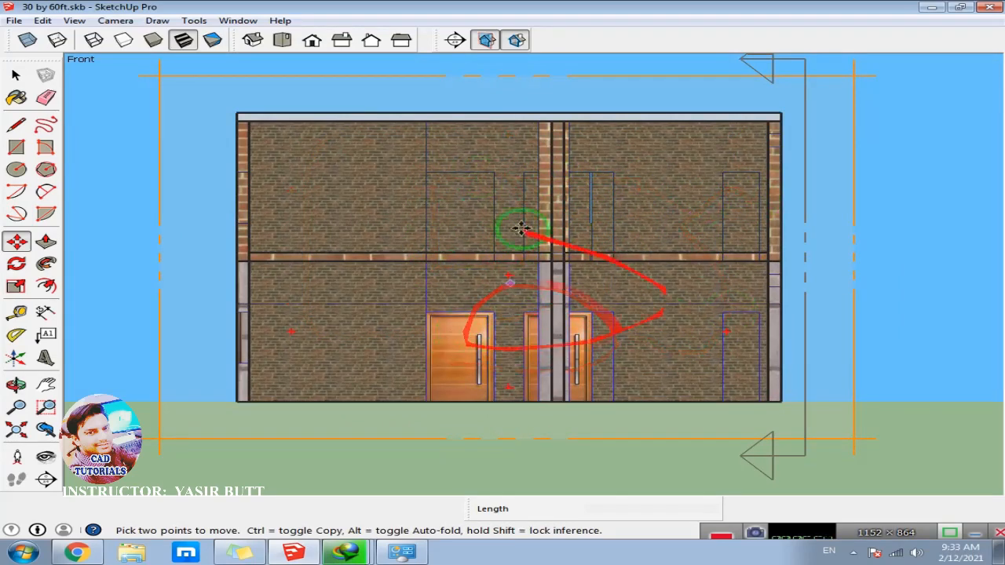
# Switch the camera back to perspective and examine the front section through both floors.
pyautogui.click(116, 21)
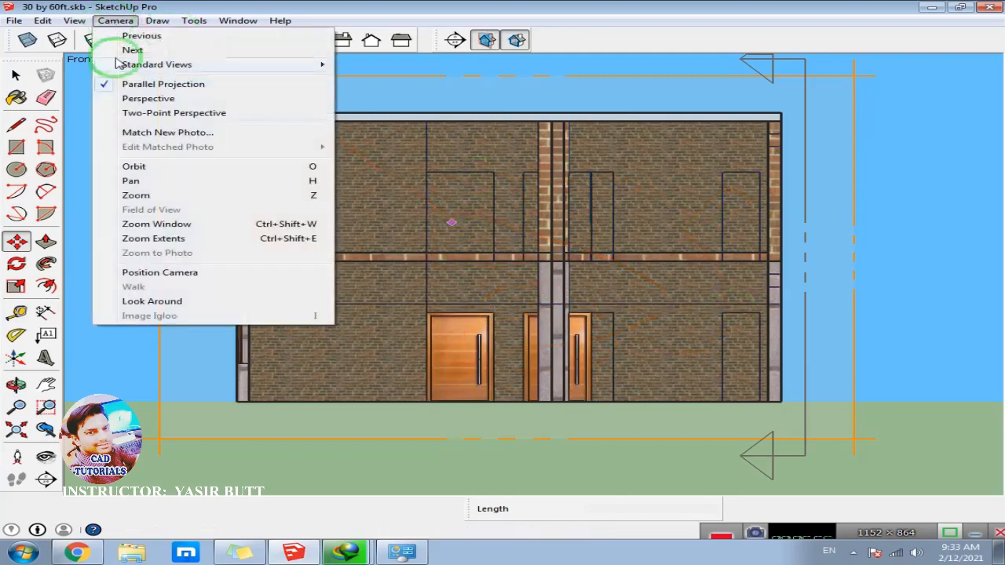
pyautogui.click(141, 99)
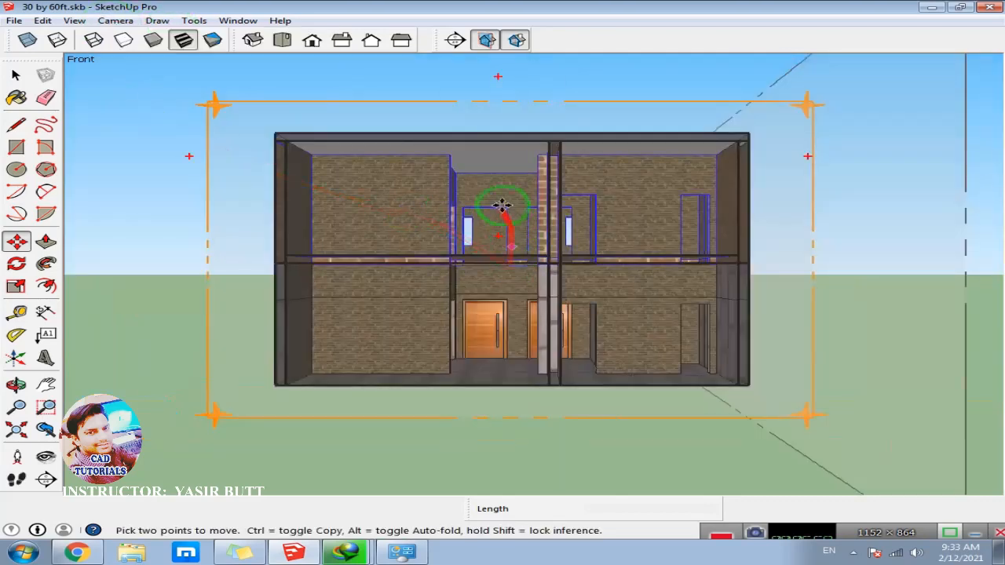
pyautogui.scroll(3, 506, 219)
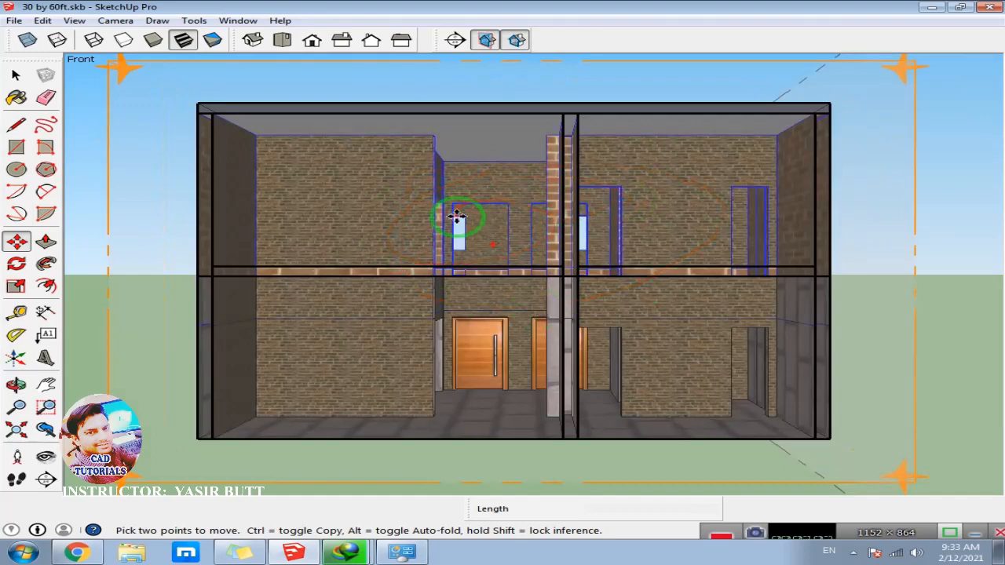
pyautogui.scroll(-3, 477, 245)
# Place a section plane on the opposite long side wall and move it about 14 ft inward along the red axis.
pyautogui.moveTo(486, 233)
pyautogui.mouseDown(button='middle')
pyautogui.moveTo(456, 314)
pyautogui.moveTo(548, 294)
pyautogui.moveTo(377, 348)
pyautogui.moveTo(623, 298)
pyautogui.moveTo(431, 285)
pyautogui.moveTo(591, 279)
pyautogui.moveTo(411, 231)
pyautogui.moveTo(455, 287)
pyautogui.moveTo(497, 230)
pyautogui.moveTo(485, 291)
pyautogui.moveTo(497, 139)
pyautogui.mouseUp(button='middle')
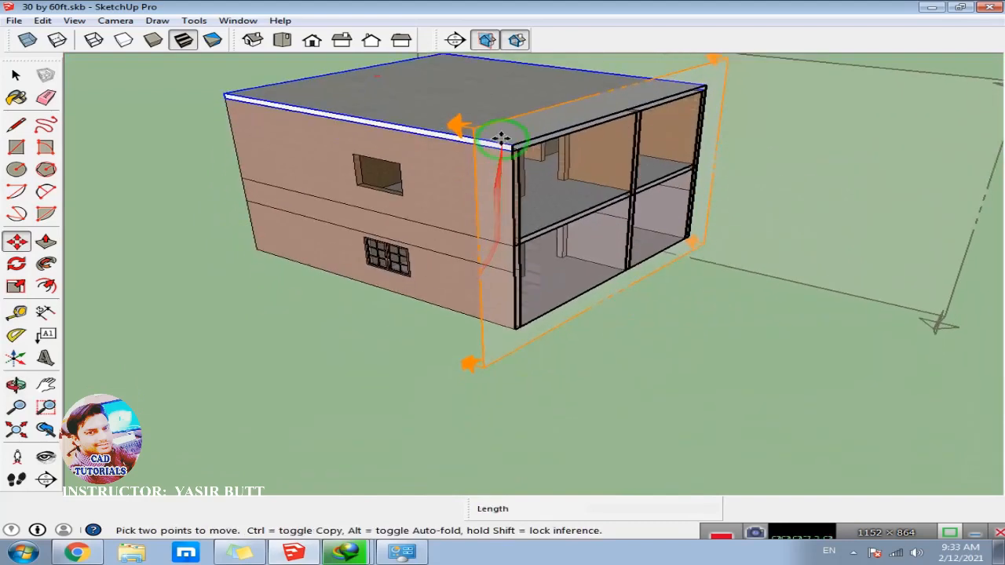
pyautogui.click(457, 42)
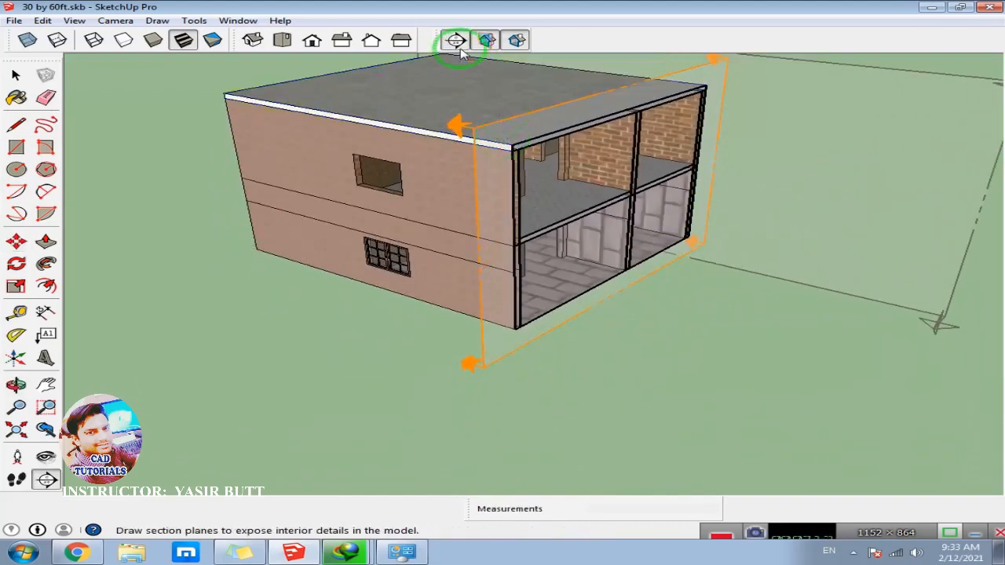
pyautogui.click(341, 184)
pyautogui.press('m')
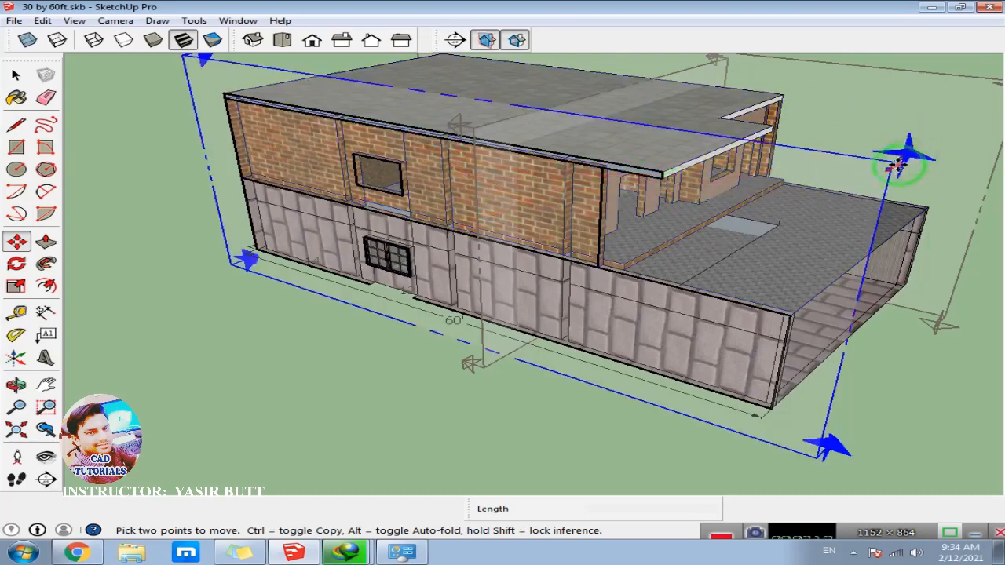
pyautogui.click(895, 162)
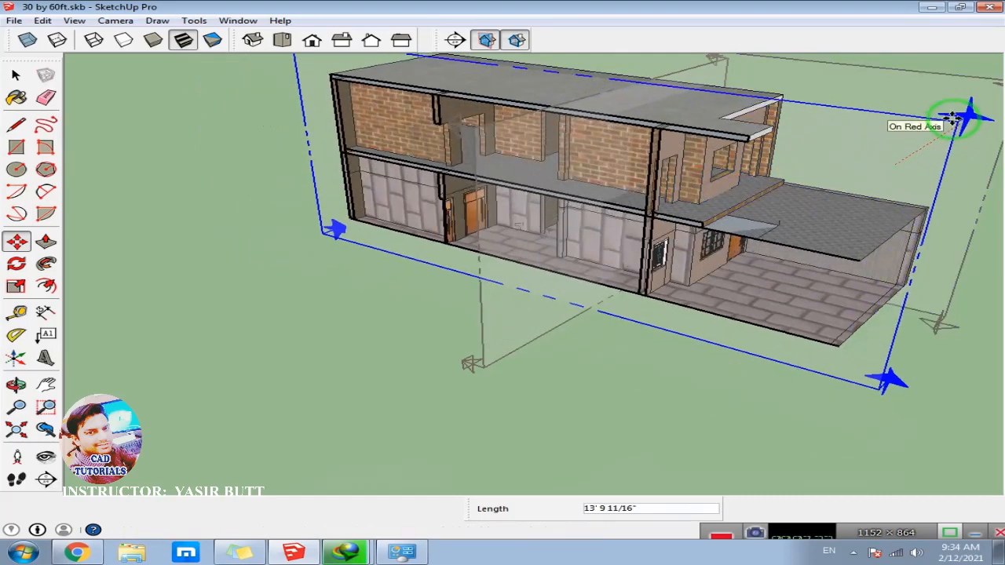
pyautogui.click(665, 153)
pyautogui.moveTo(664, 152); pyautogui.dragTo(529, 206, button='middle')
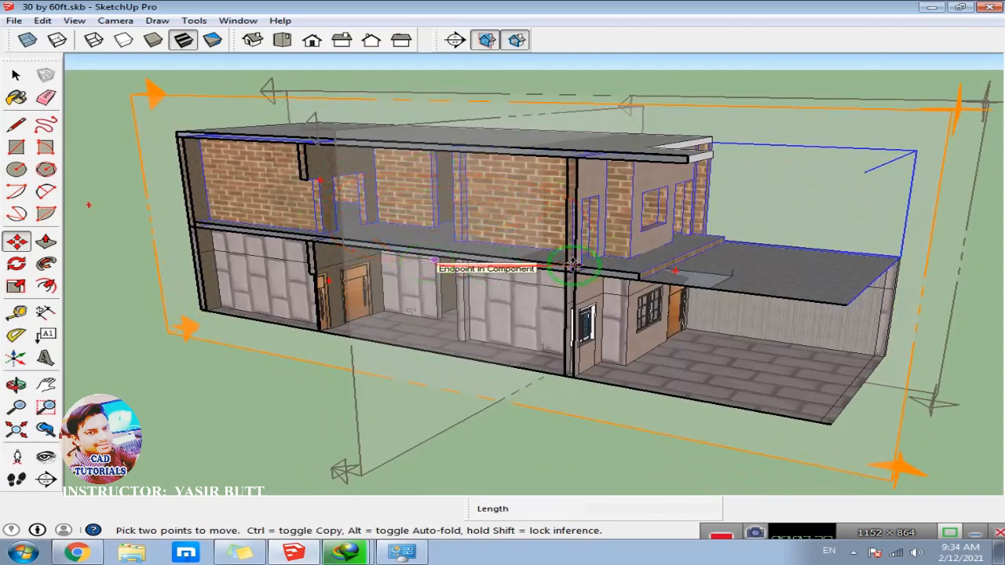
# Hide the section planes to view the cut house without their outlines, and display them again.
pyautogui.moveTo(573, 267); pyautogui.dragTo(476, 113, button='middle')
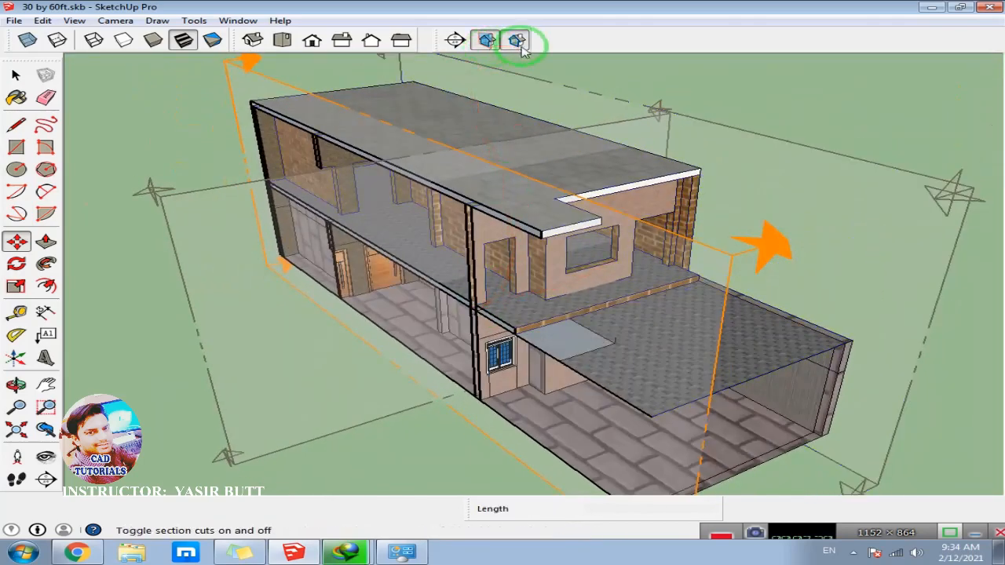
pyautogui.scroll(-1, 525, 196)
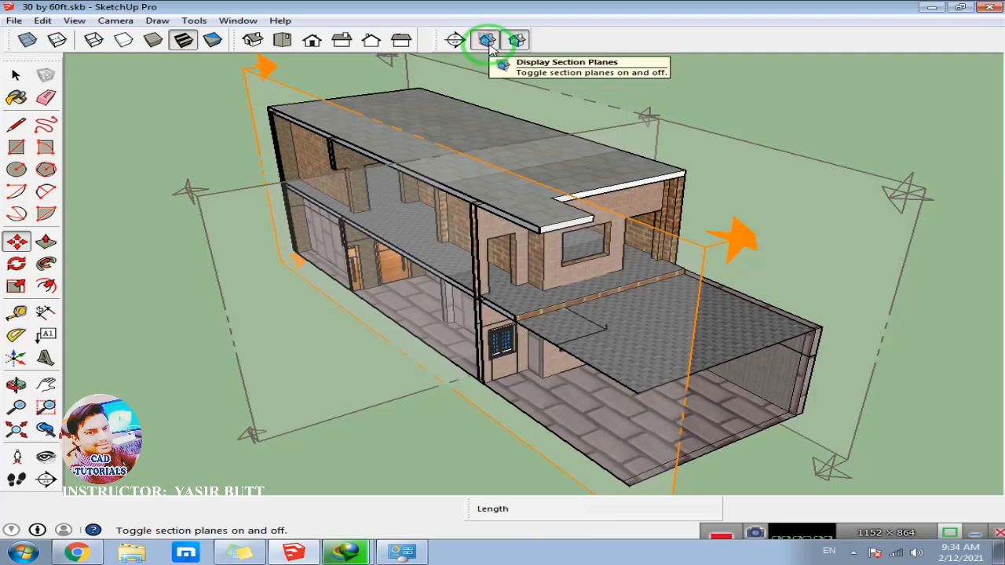
pyautogui.click(486, 41)
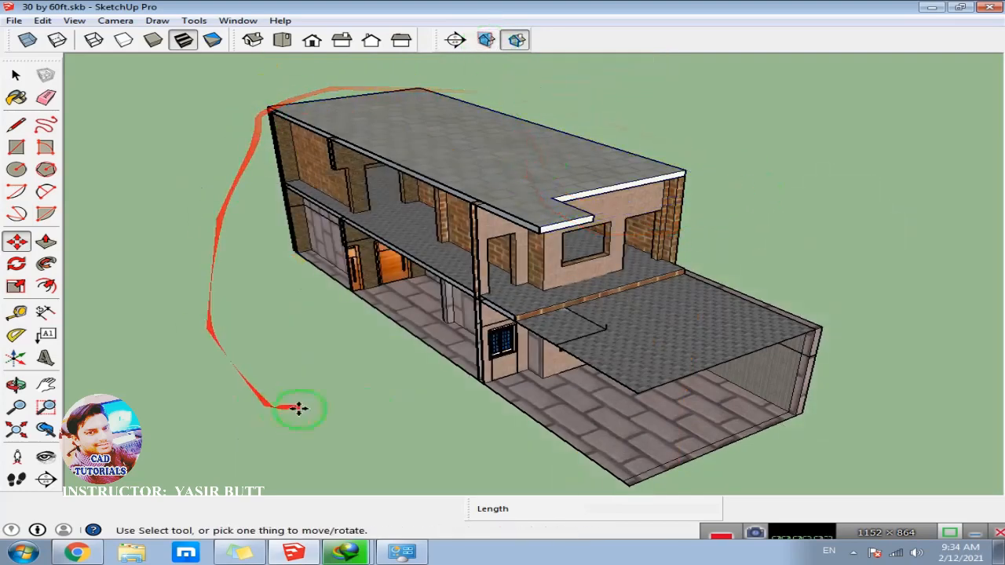
pyautogui.moveTo(298, 407); pyautogui.dragTo(673, 263, button='middle')
pyautogui.moveTo(444, 282); pyautogui.dragTo(482, 176, button='middle')
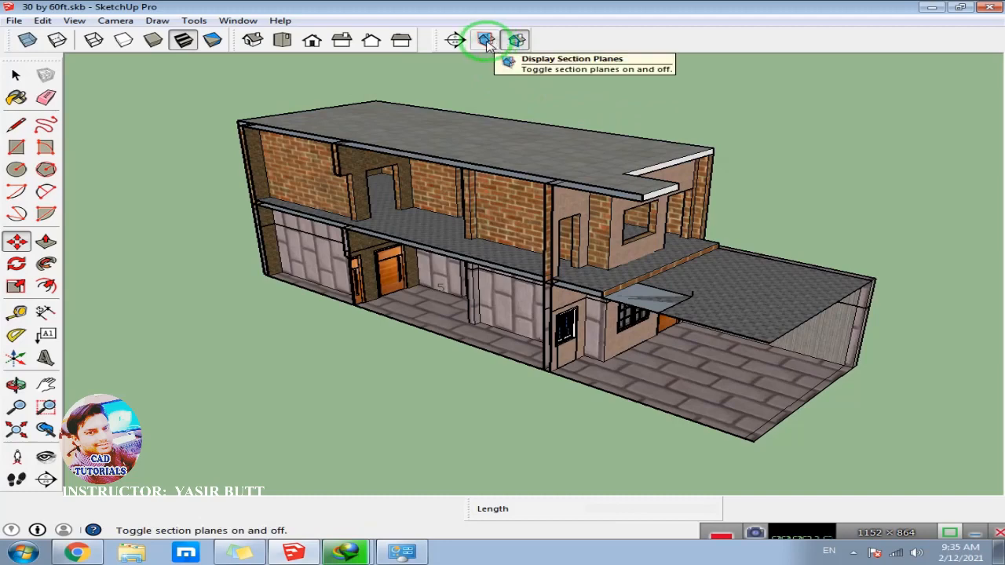
pyautogui.click(487, 41)
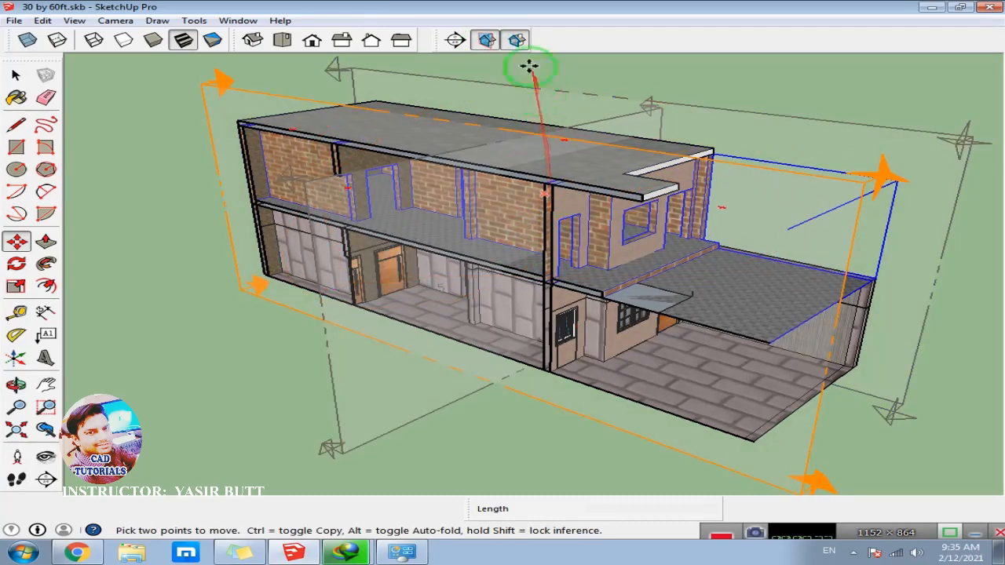
# Toggle the display of section cuts, leaving it off to show the whole house uncut.
pyautogui.click(517, 40)
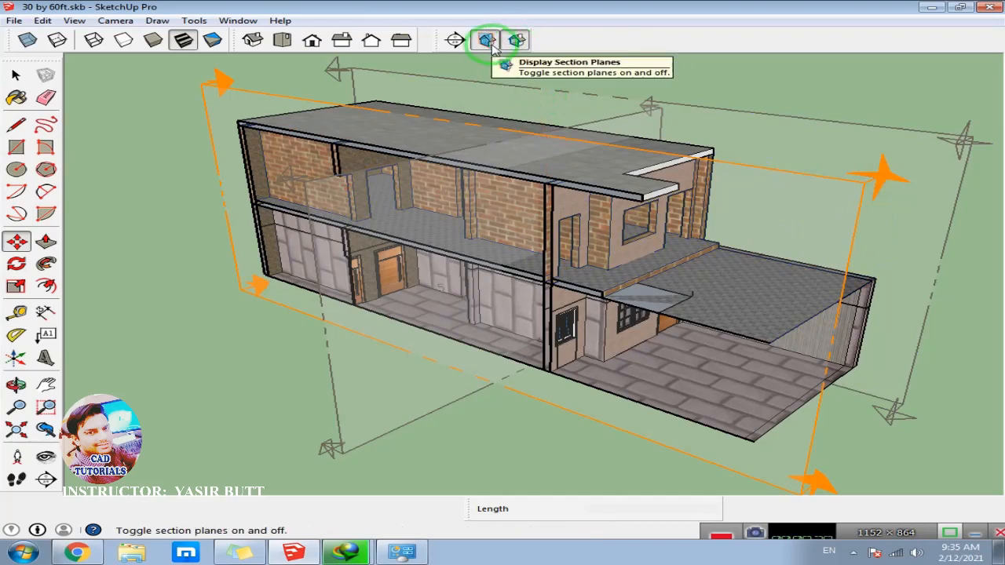
pyautogui.click(515, 41)
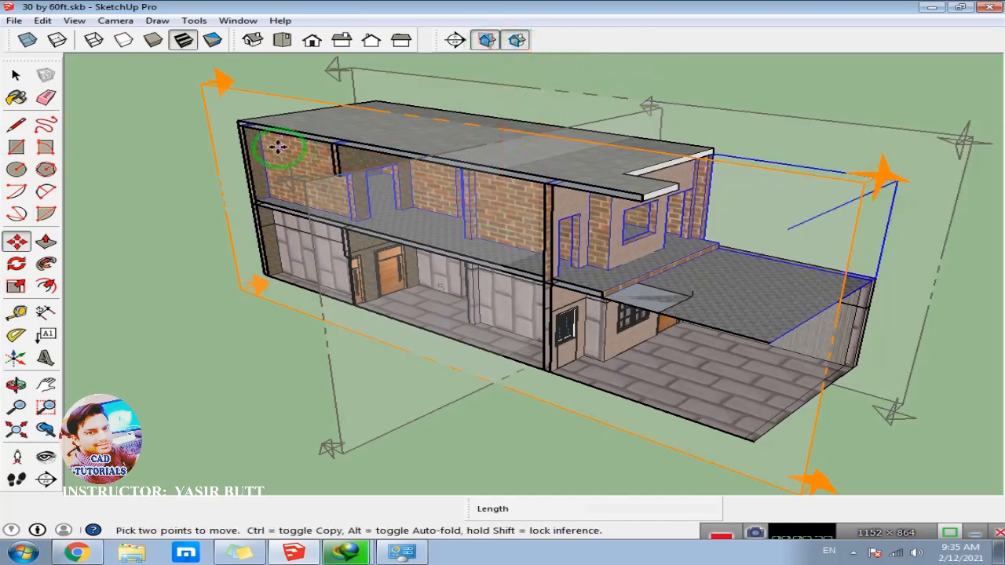
pyautogui.click(295, 118)
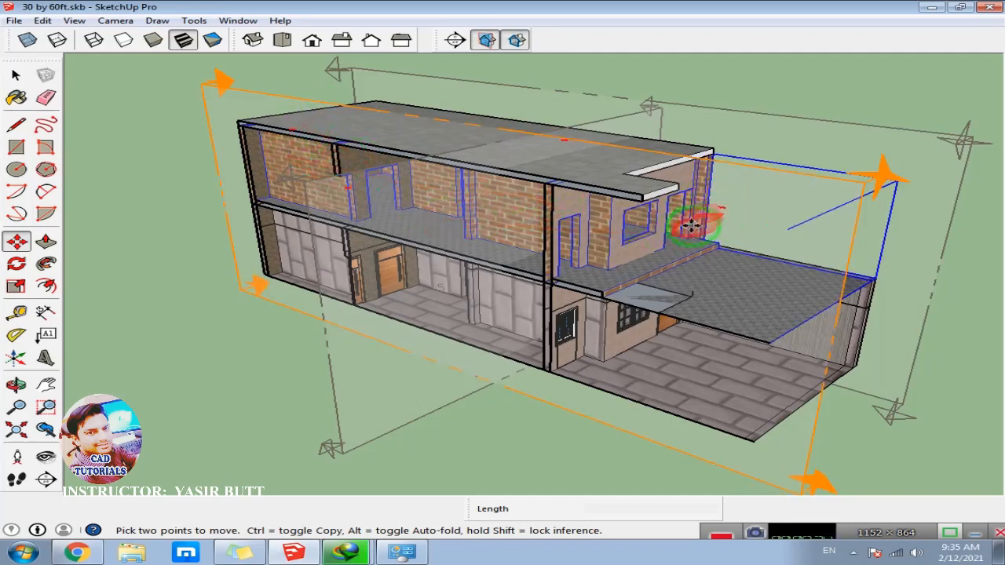
pyautogui.click(517, 41)
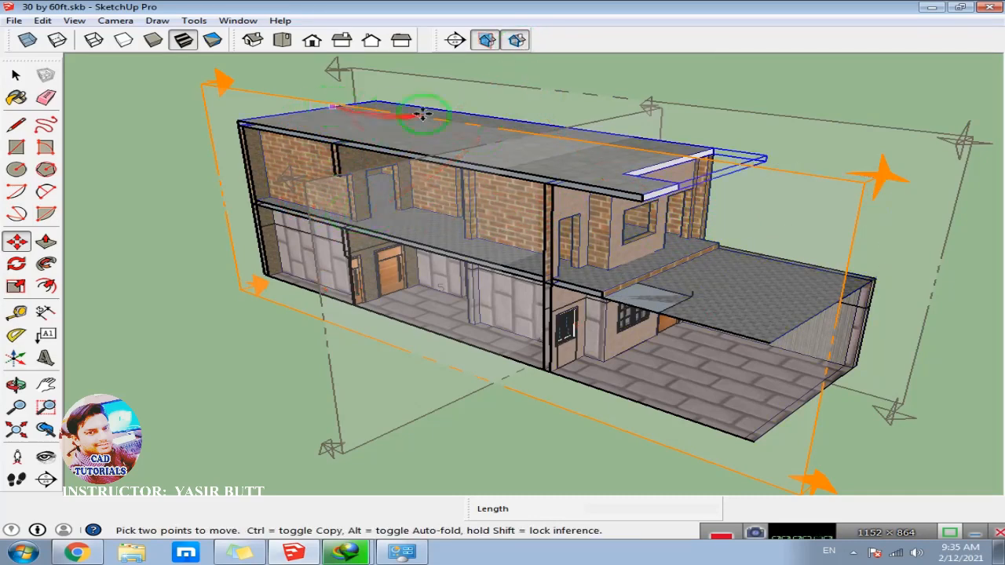
pyautogui.click(517, 41)
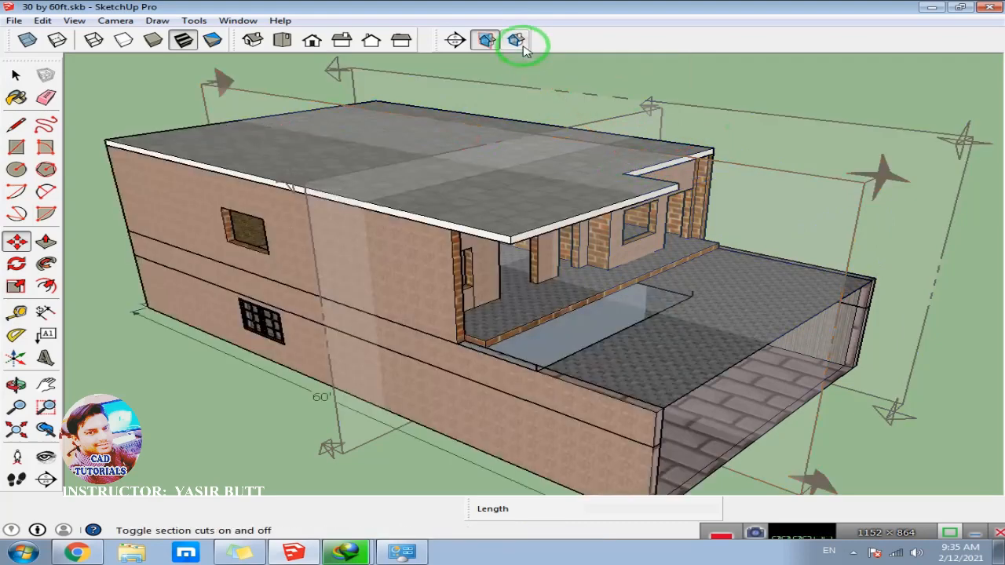
pyautogui.click(265, 213)
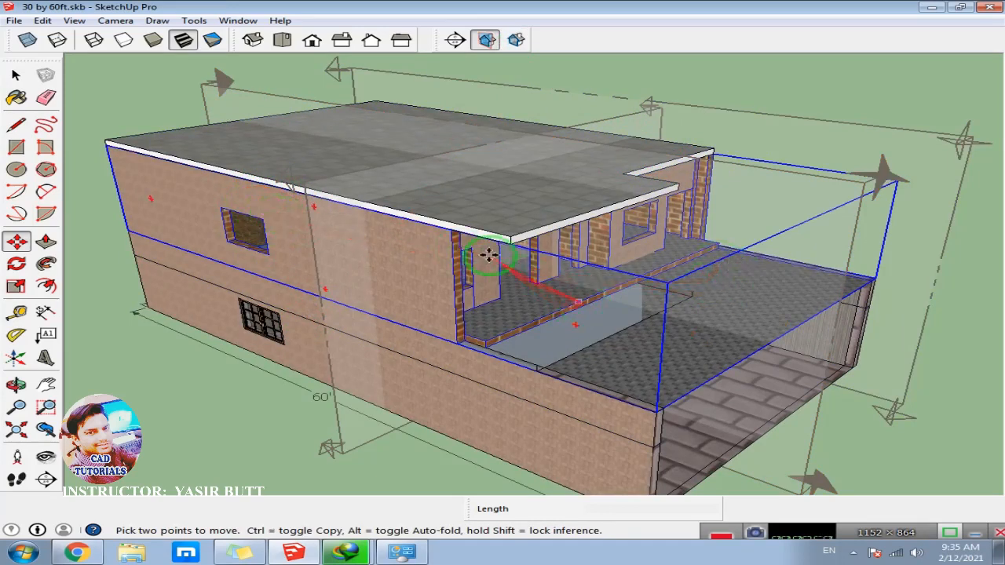
# Examine the whole uncut house and its displayed section planes from above and from the front corner.
pyautogui.click(349, 116)
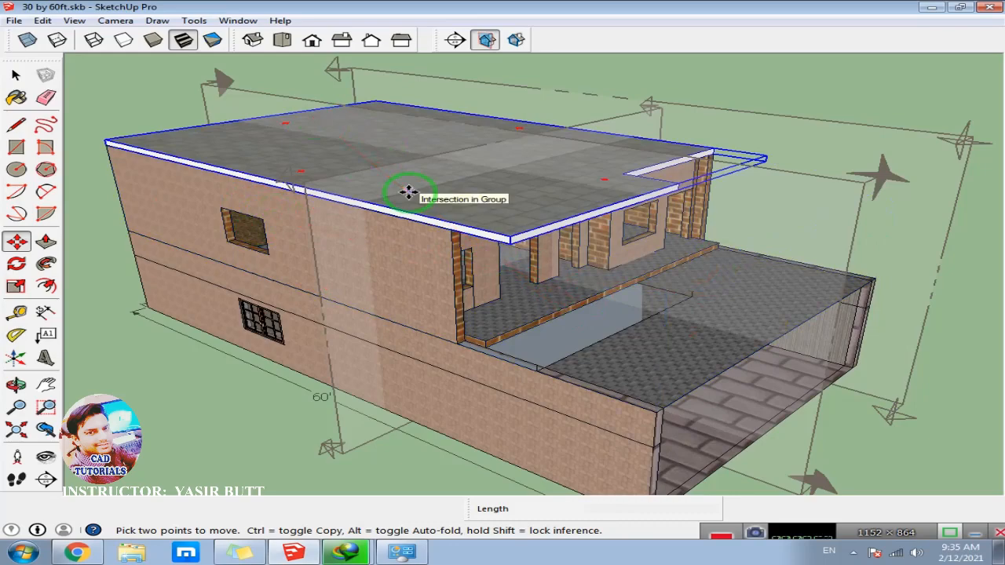
pyautogui.moveTo(658, 178); pyautogui.dragTo(395, 112, button='middle')
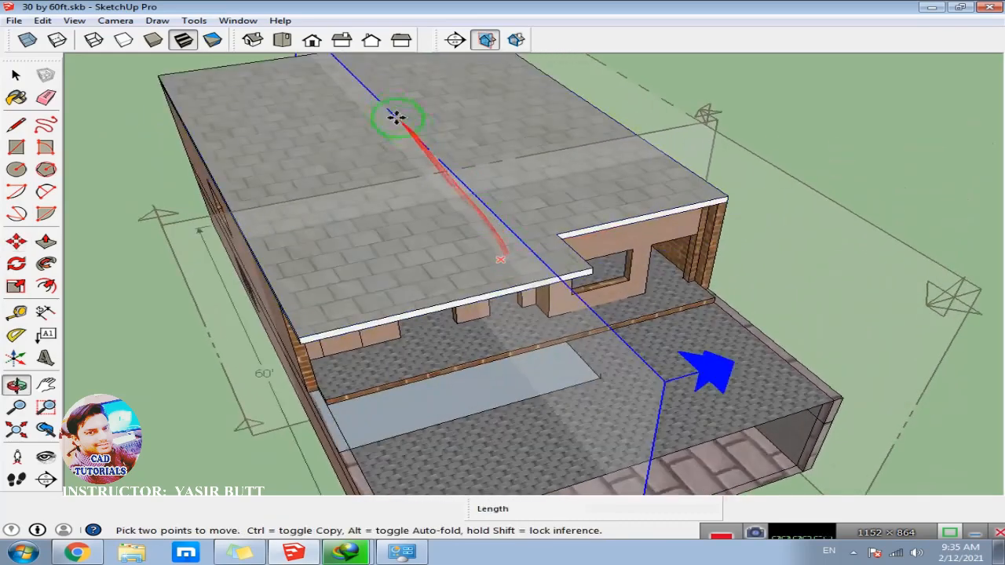
pyautogui.moveTo(487, 203); pyautogui.dragTo(431, 139, button='middle')
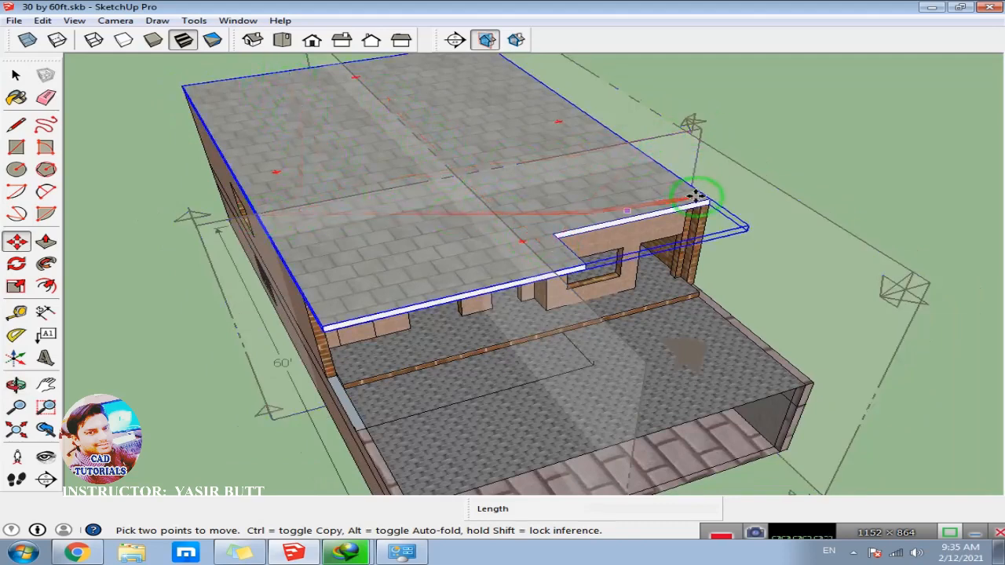
pyautogui.scroll(-1, 411, 182)
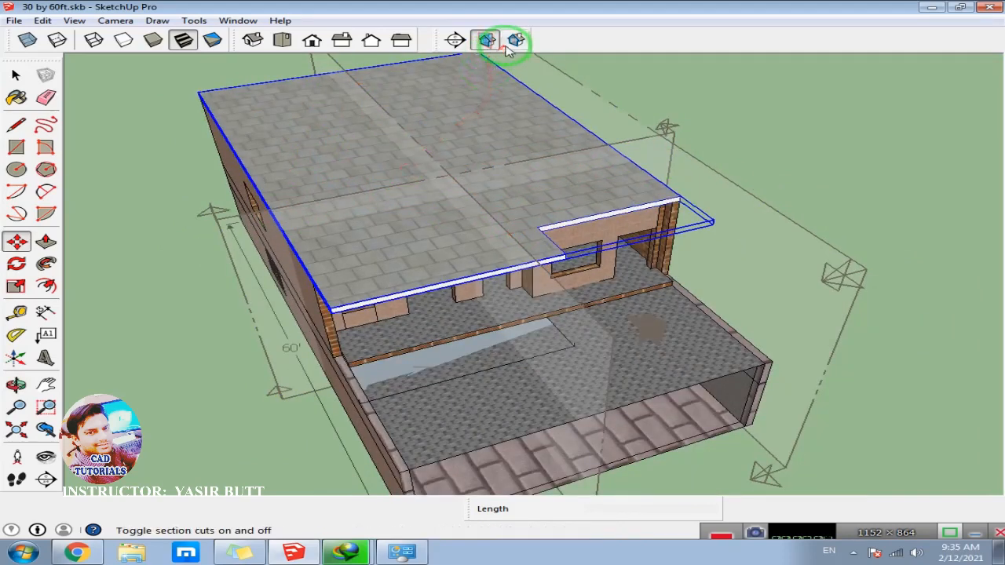
pyautogui.moveTo(415, 197); pyautogui.dragTo(459, 189, button='middle')
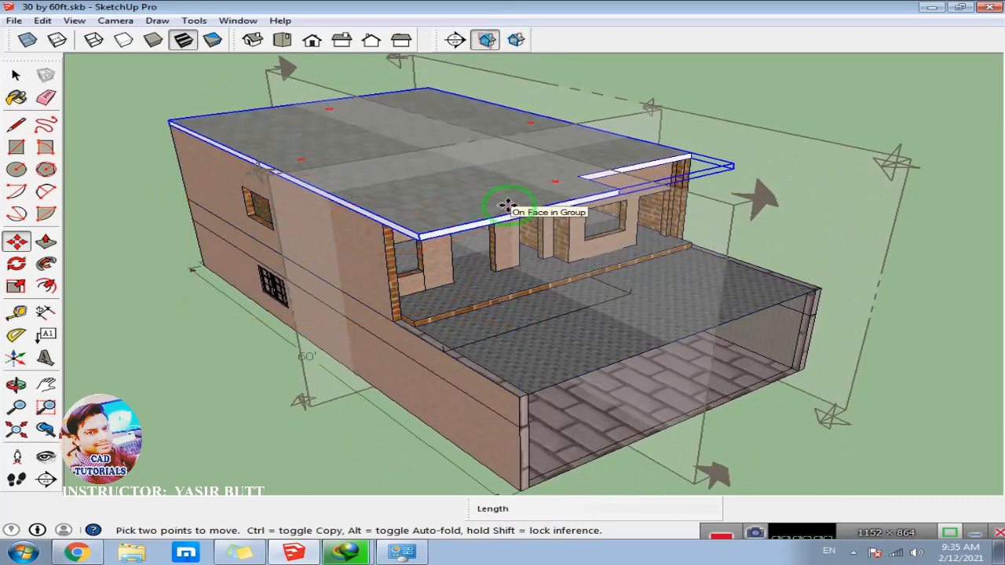
pyautogui.moveTo(499, 179); pyautogui.dragTo(479, 217, button='middle')
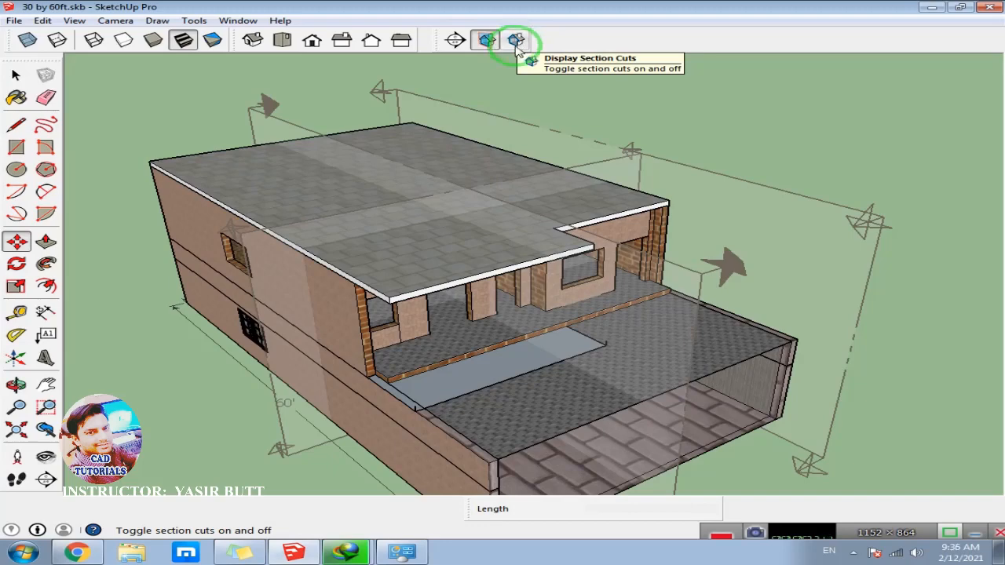
# Toggle the section cuts and section planes to compare the cut and uncut house, leaving only the planes displayed.
pyautogui.click(517, 41)
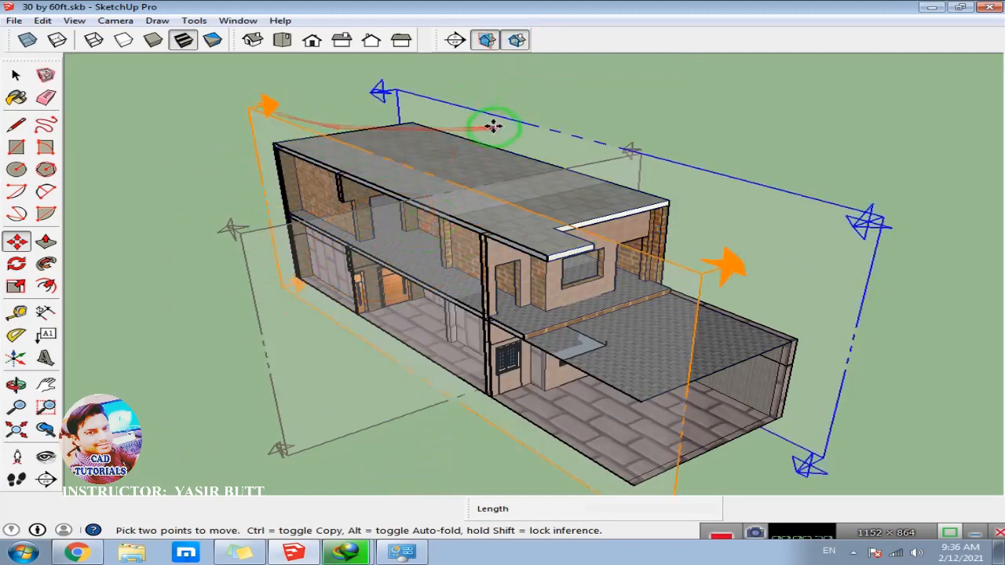
pyautogui.click(488, 41)
pyautogui.click(487, 41)
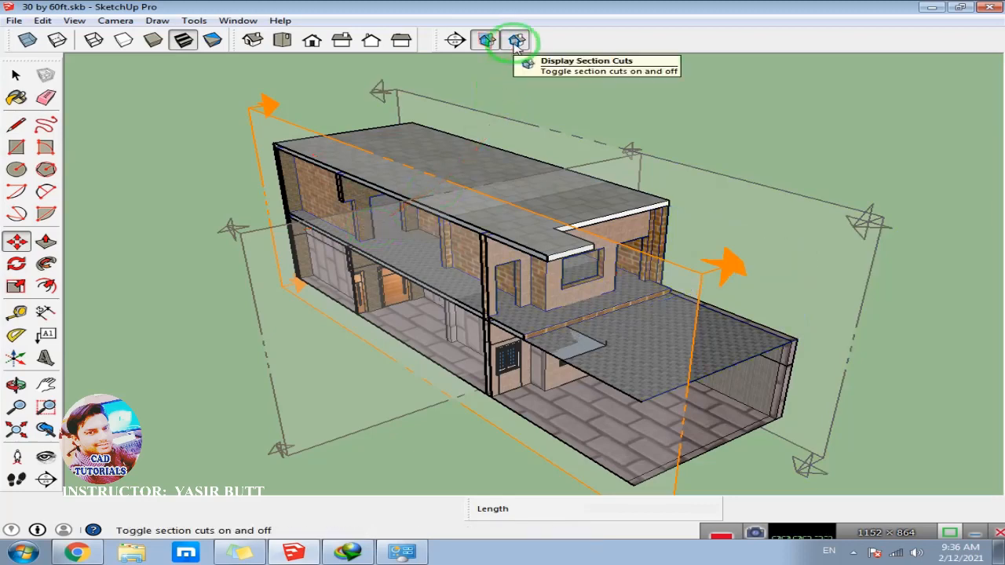
pyautogui.click(516, 41)
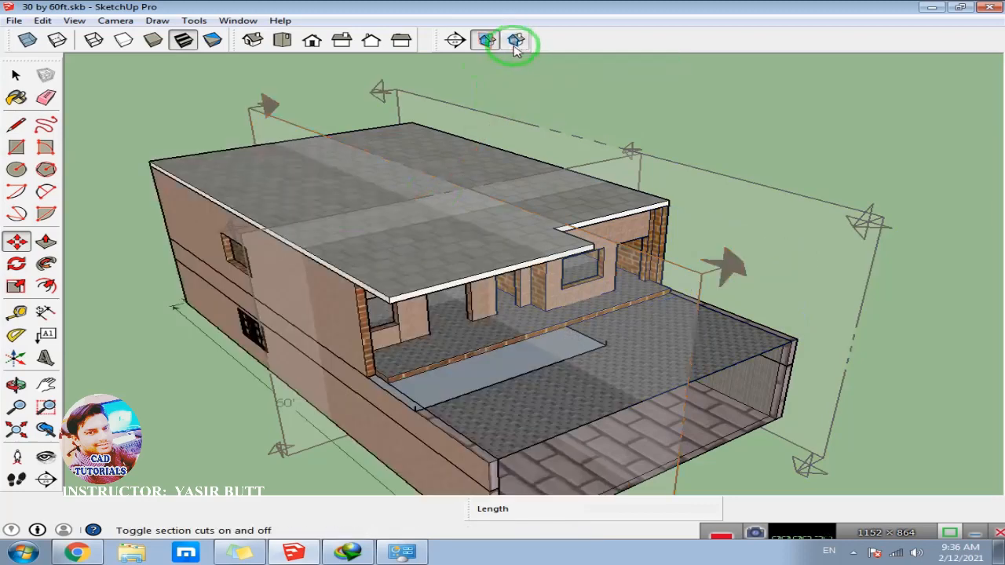
pyautogui.click(328, 291)
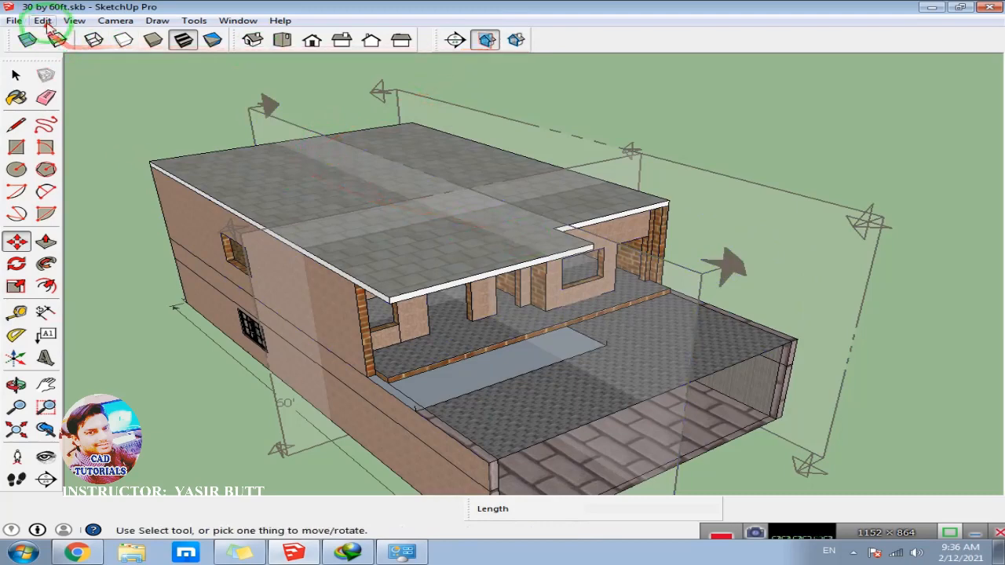
# Hide the section planes around the uncut house and display them again.
pyautogui.click(74, 20)
pyautogui.click(45, 21)
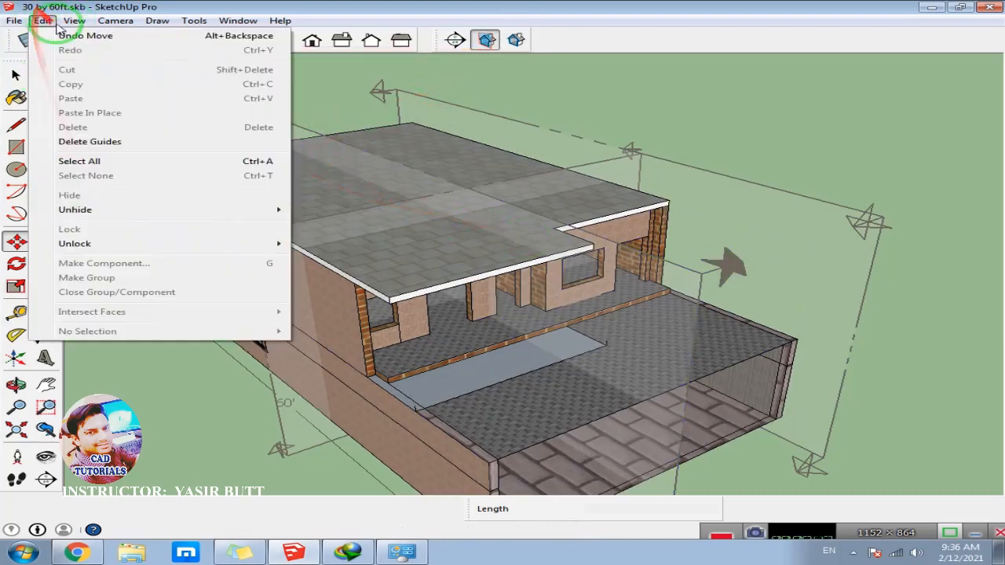
pyautogui.click(64, 24)
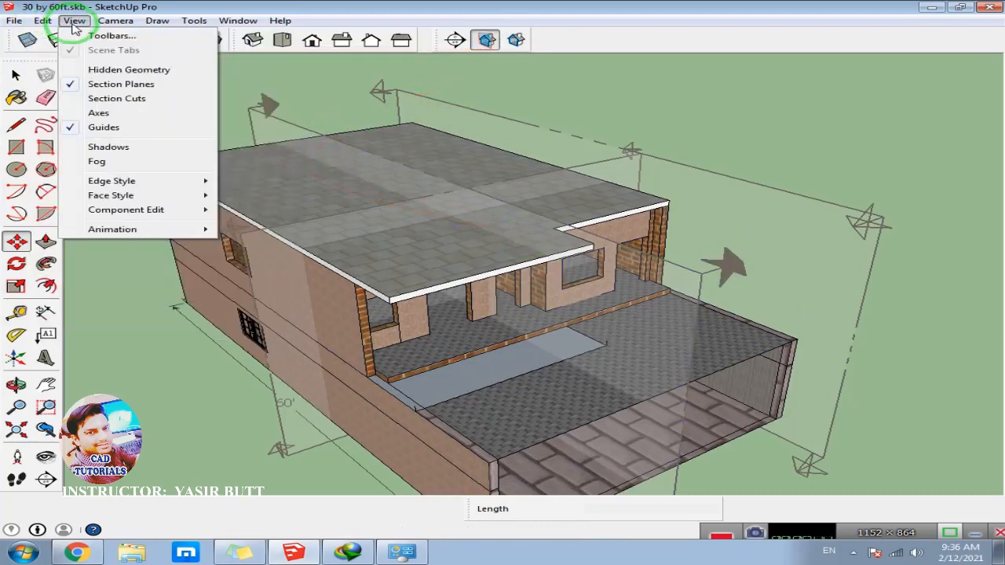
pyautogui.click(95, 87)
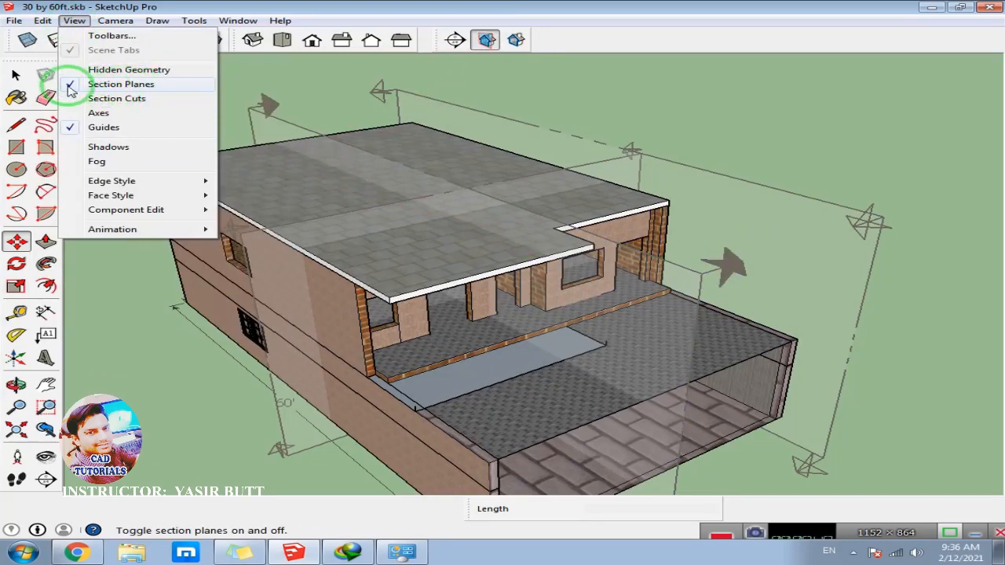
pyautogui.click(122, 88)
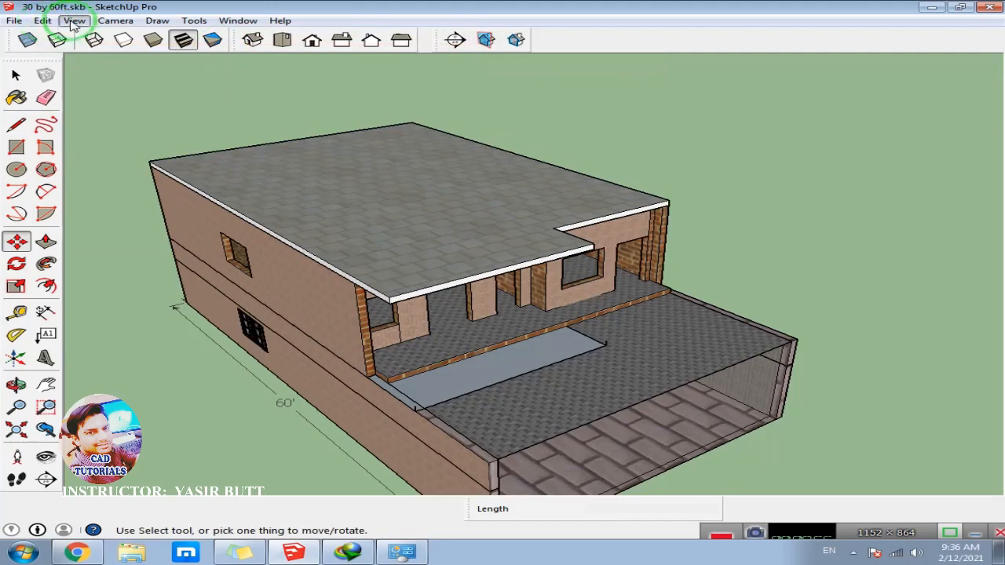
pyautogui.click(73, 22)
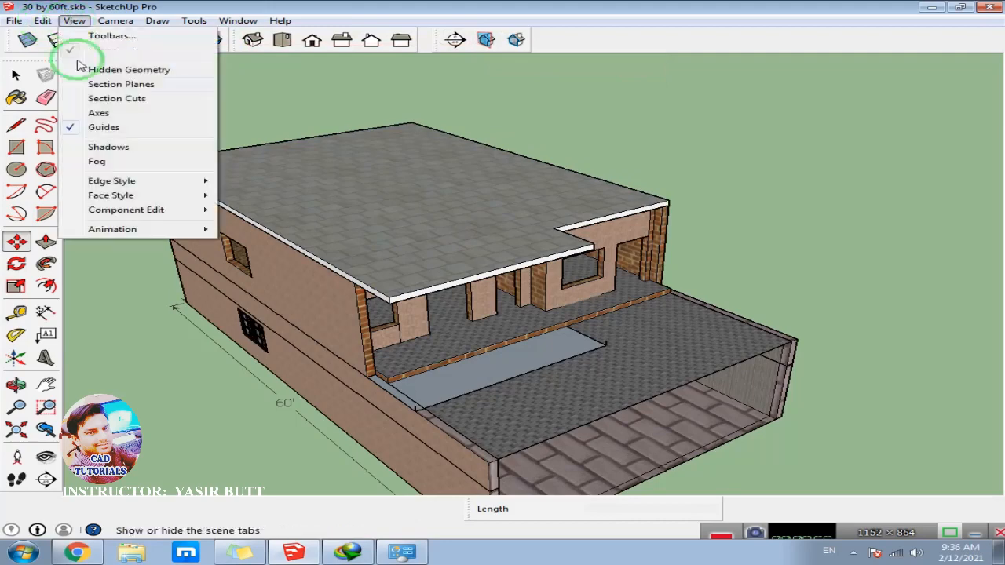
pyautogui.click(114, 87)
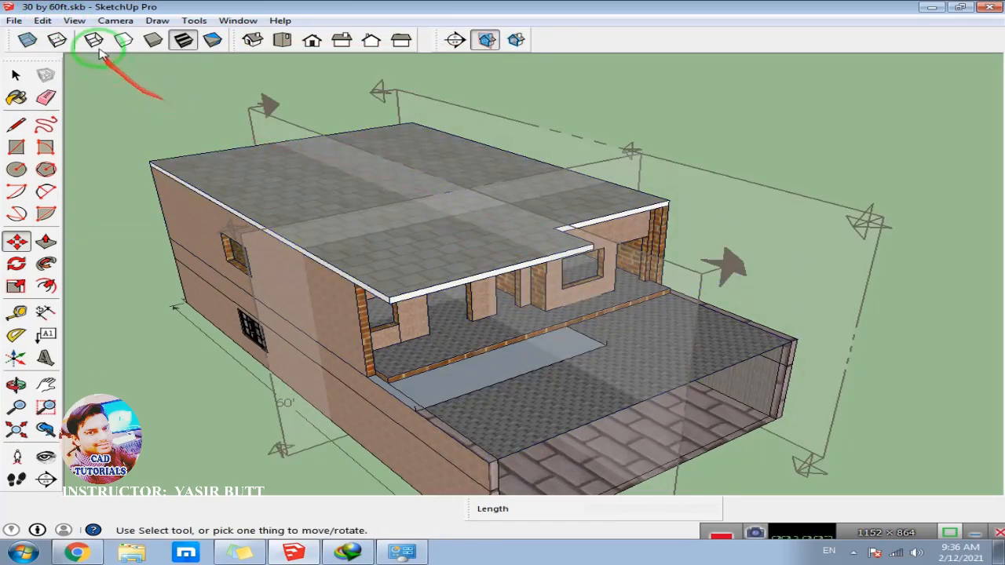
# Turn on the section cuts so the active lengthwise plane exposes both floors, and check the section display options.
pyautogui.click(74, 22)
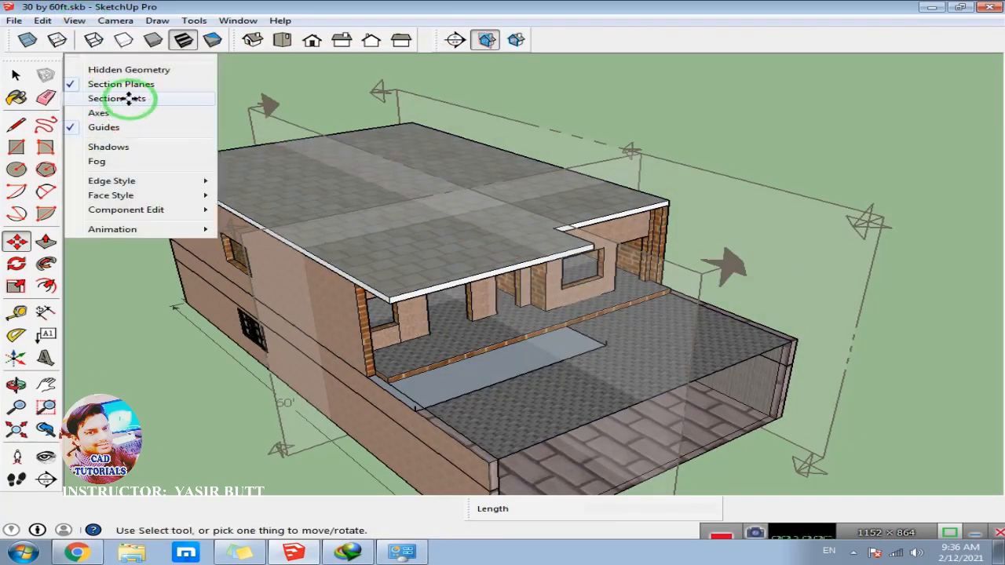
pyautogui.click(133, 103)
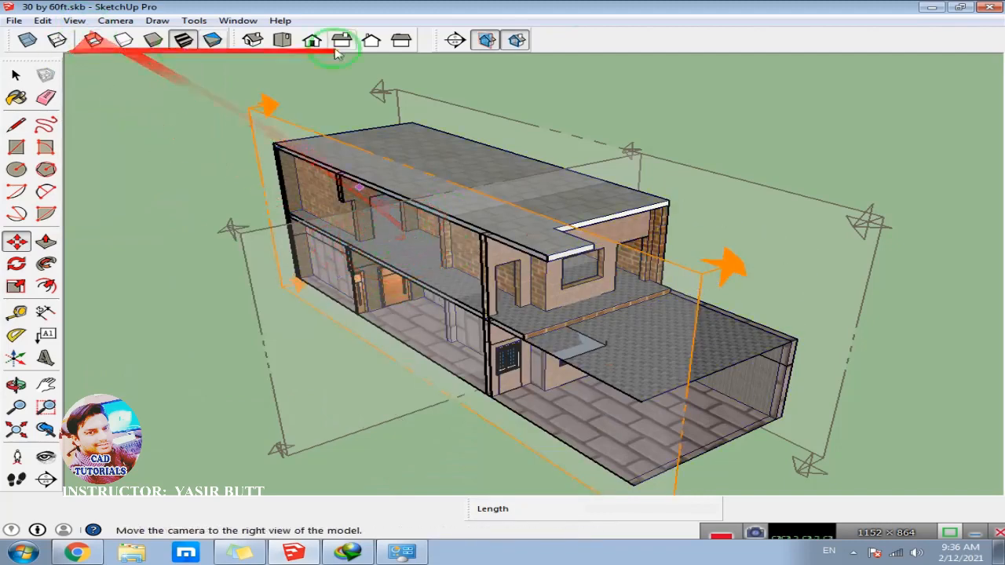
pyautogui.click(73, 22)
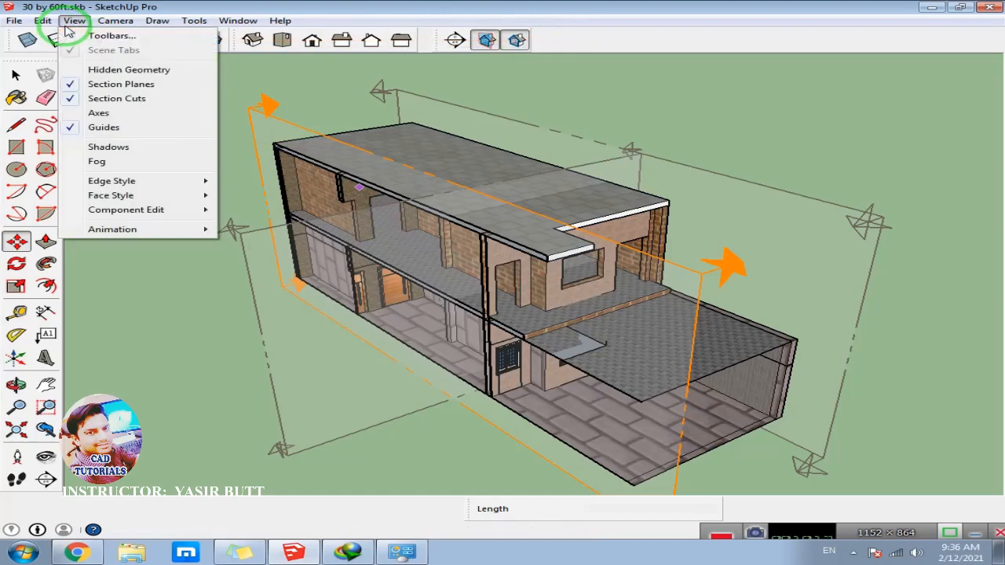
pyautogui.click(72, 23)
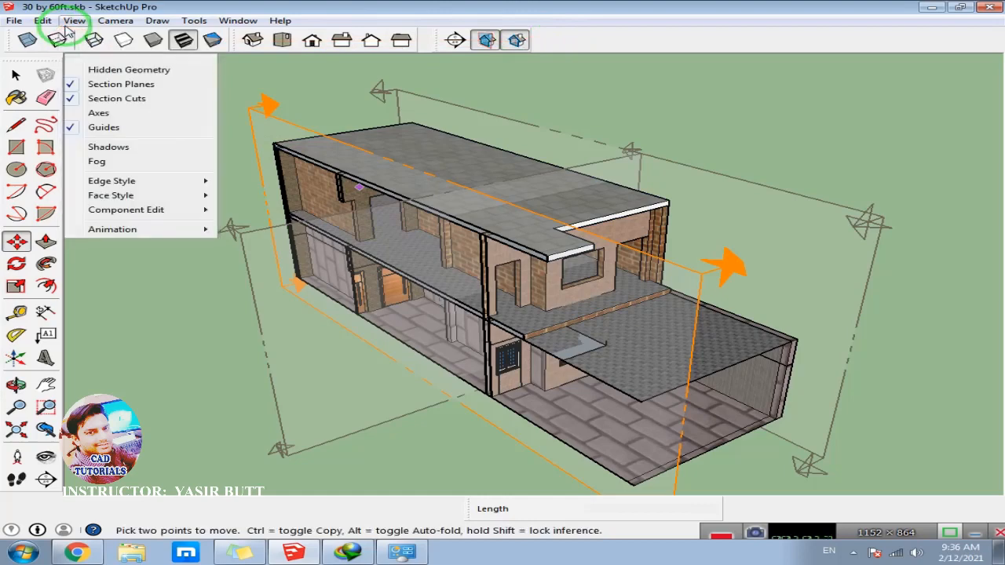
pyautogui.click(220, 161)
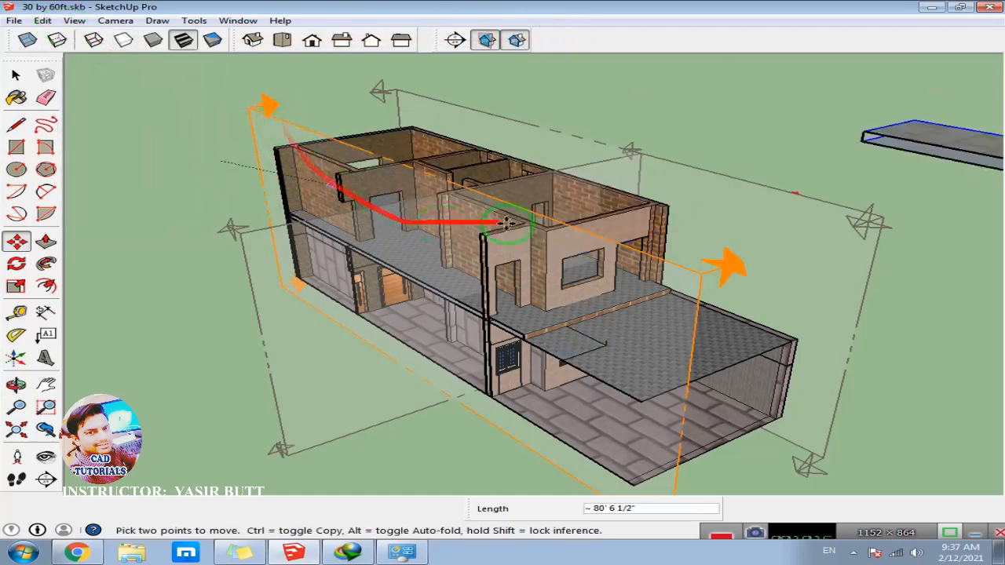
pyautogui.click(327, 138)
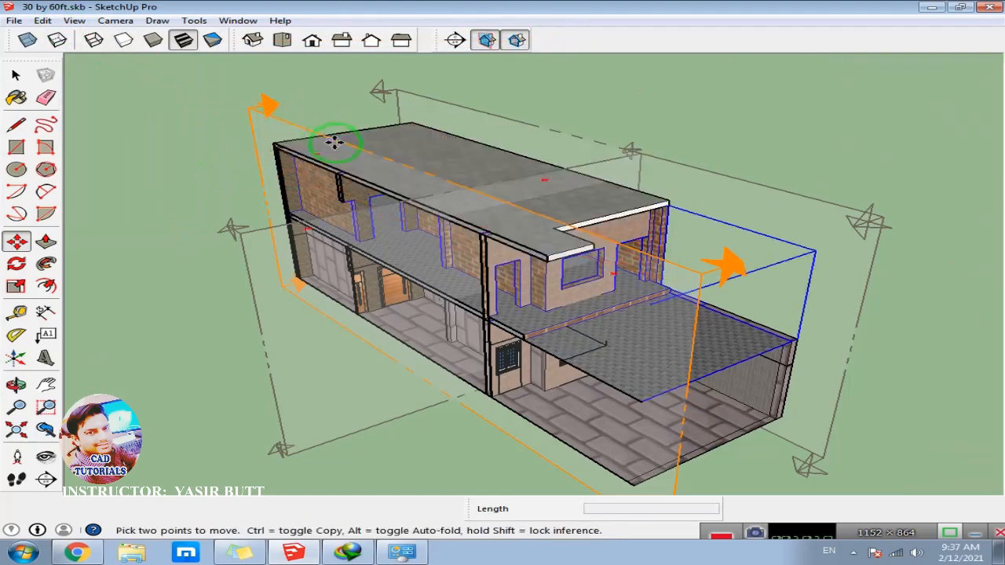
# Select the active lengthwise section plane, reverse its cutting direction, and examine the exposed rooms on the other half.
pyautogui.press('space')
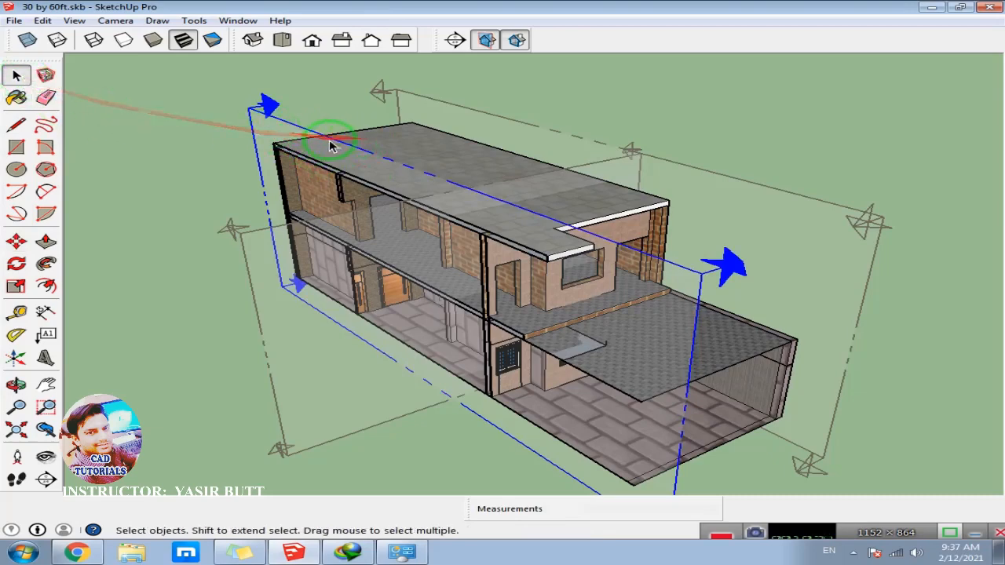
pyautogui.click(43, 20)
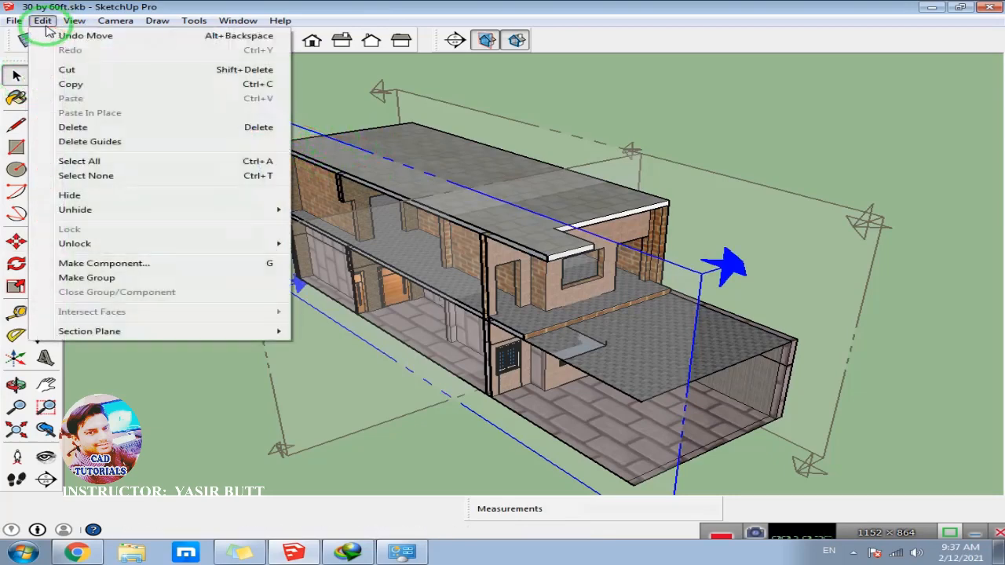
pyautogui.moveTo(114, 336)
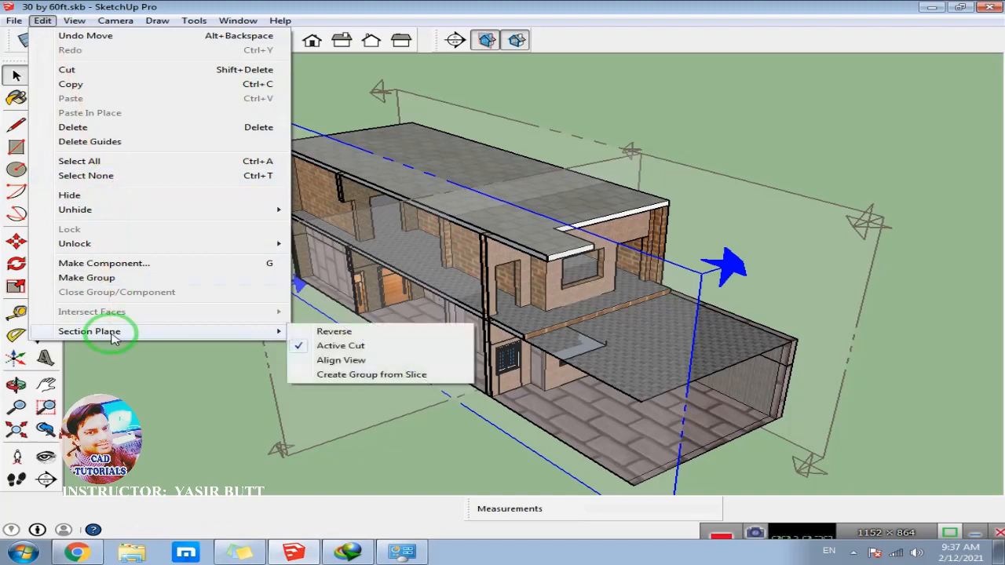
pyautogui.click(363, 338)
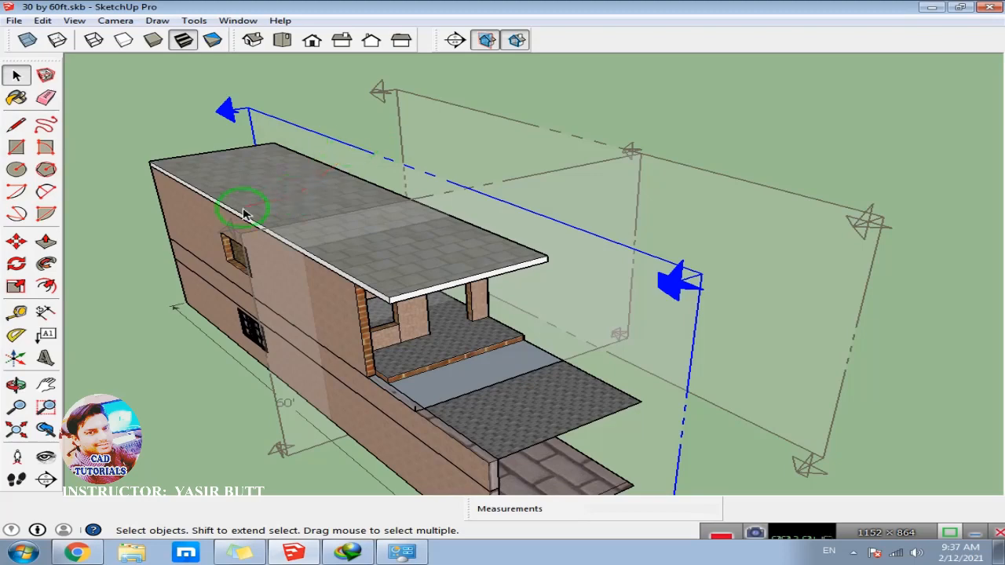
pyautogui.moveTo(549, 303); pyautogui.dragTo(243, 303, button='middle')
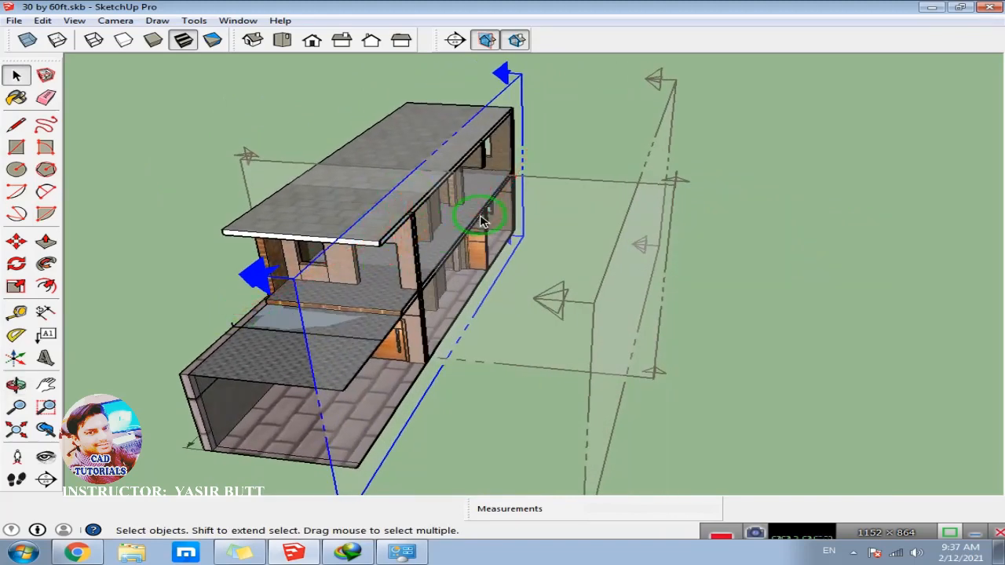
pyautogui.moveTo(351, 253); pyautogui.dragTo(307, 197, button='middle')
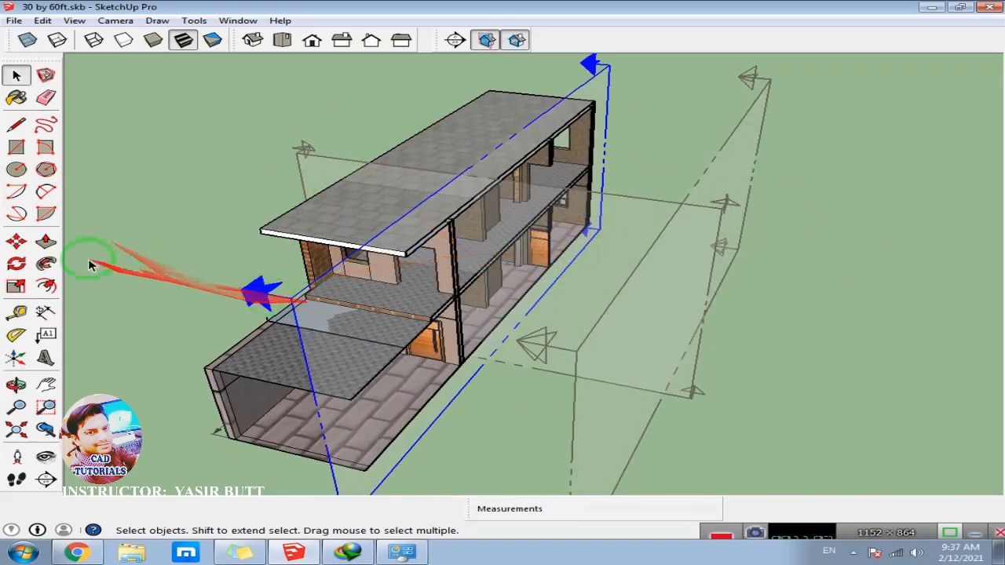
# Reverse the lengthwise section plane back to its original direction and view the exposed interior.
pyautogui.click(43, 20)
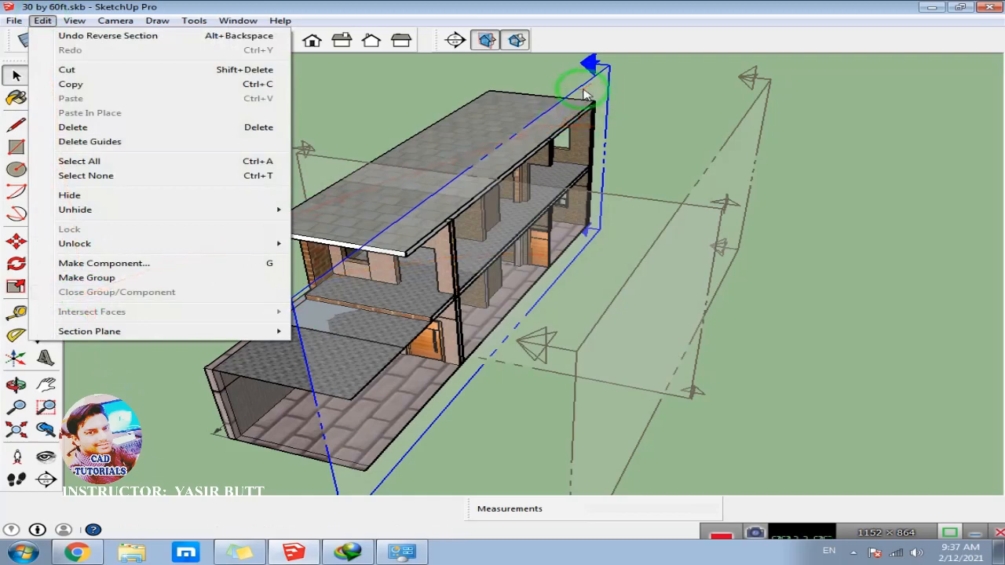
pyautogui.moveTo(78, 330)
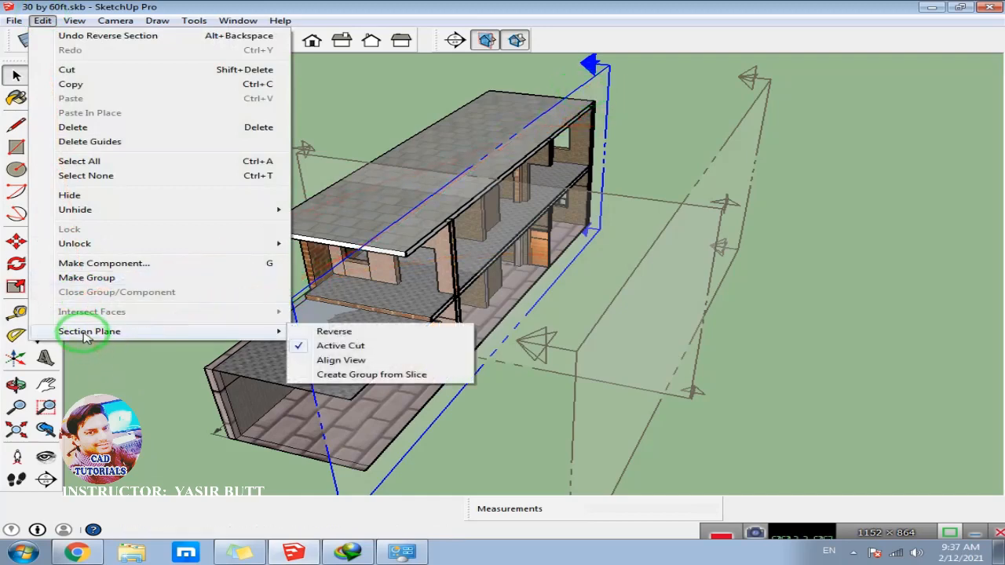
pyautogui.click(336, 332)
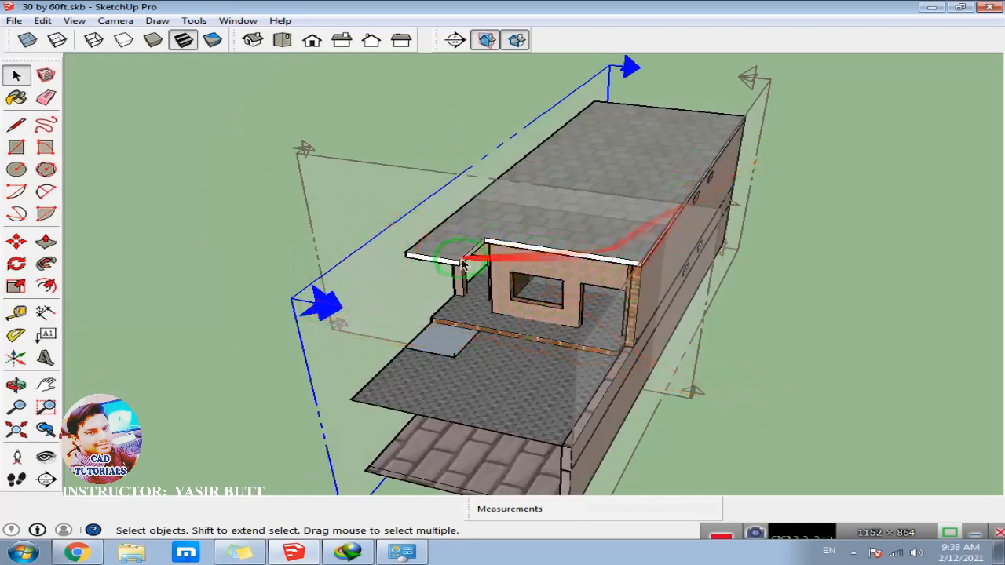
pyautogui.moveTo(494, 263); pyautogui.dragTo(502, 198, button='middle')
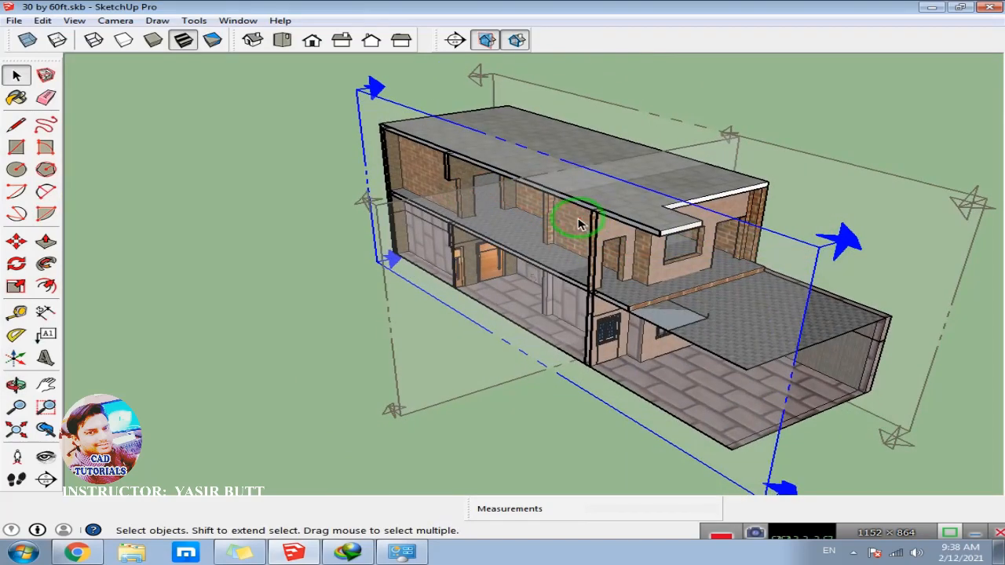
# Select the inactive crosswise section plane through the house and reverse its cutting direction.
pyautogui.click(705, 151)
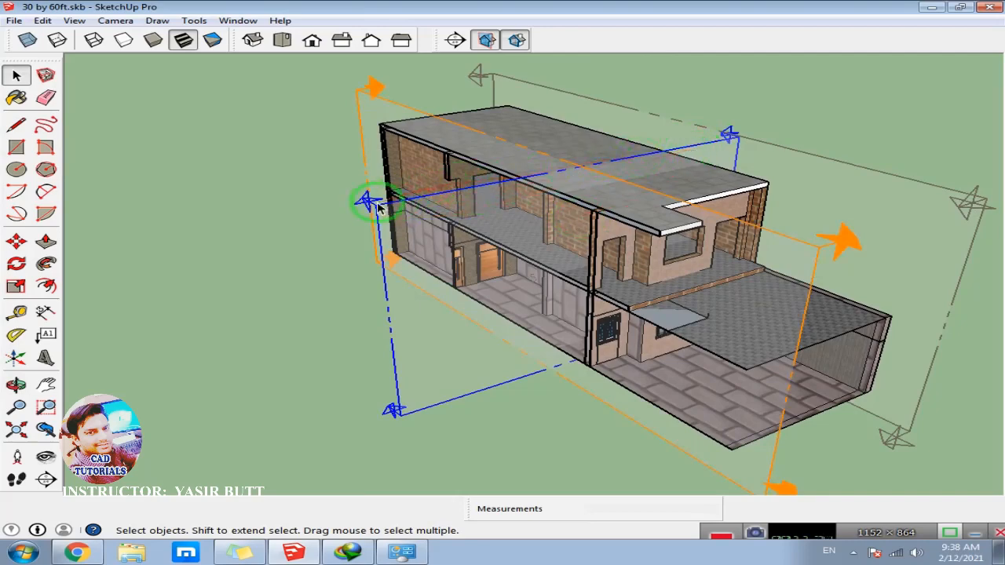
pyautogui.click(42, 21)
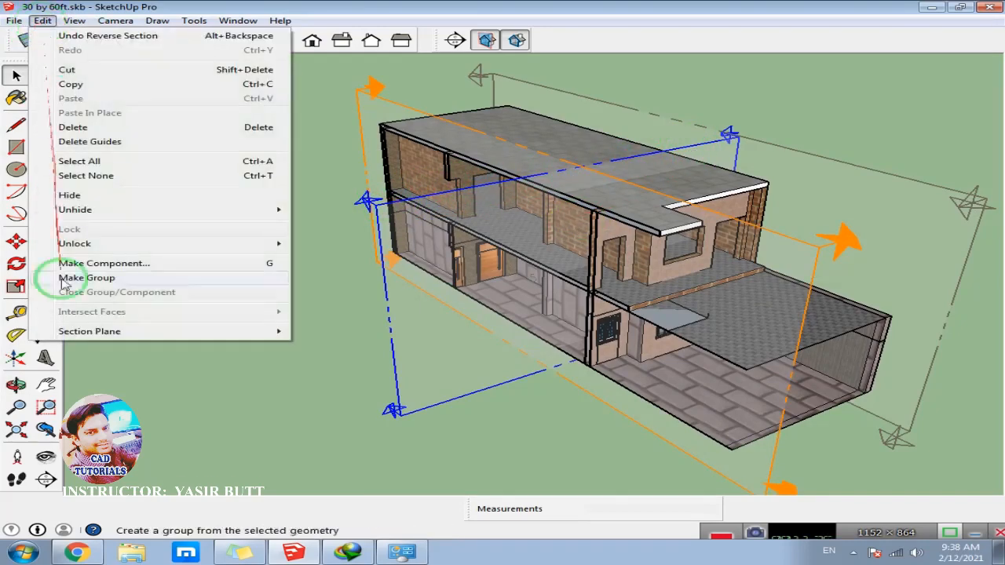
pyautogui.moveTo(67, 330)
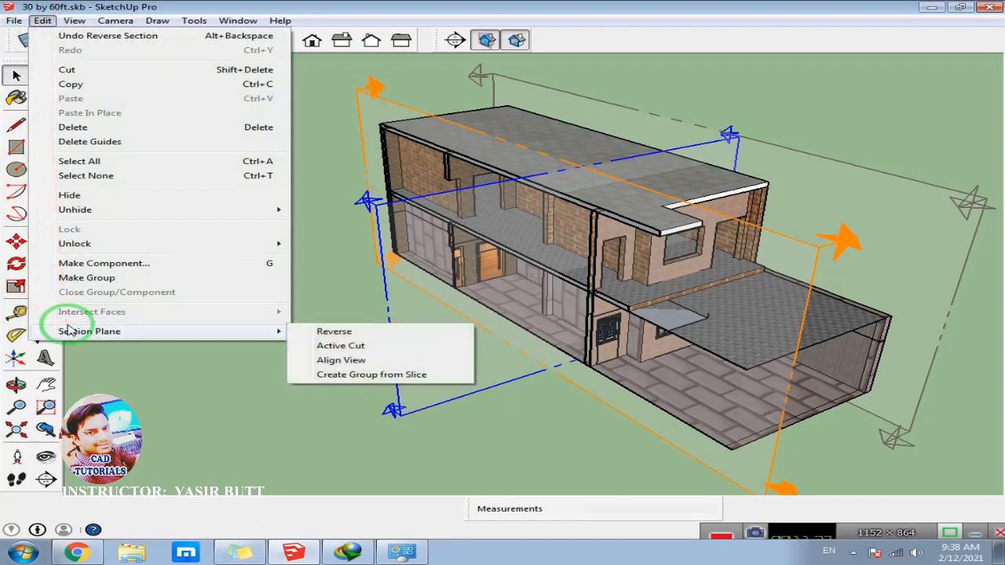
pyautogui.click(342, 332)
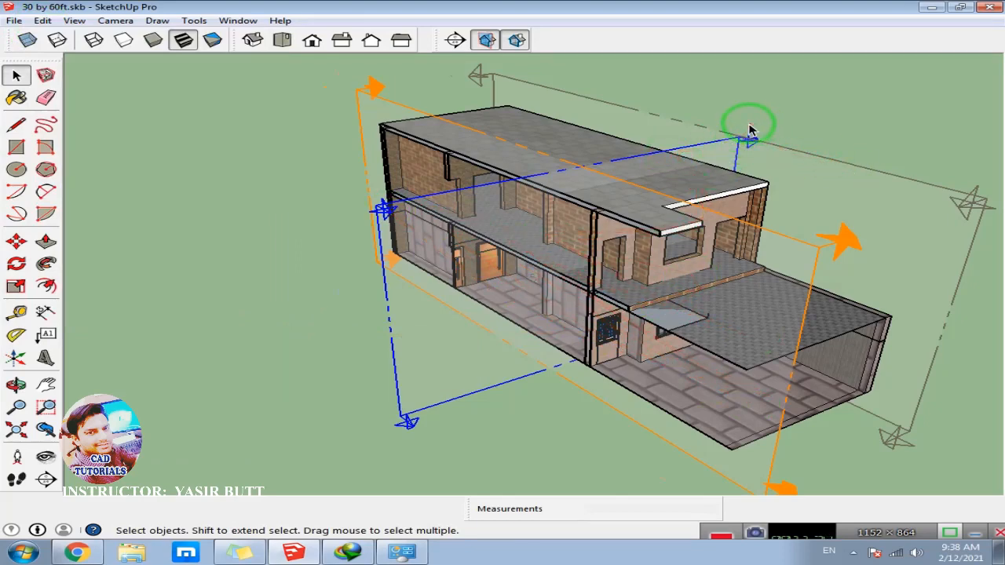
pyautogui.scroll(1, 749, 131)
pyautogui.scroll(3, 757, 145)
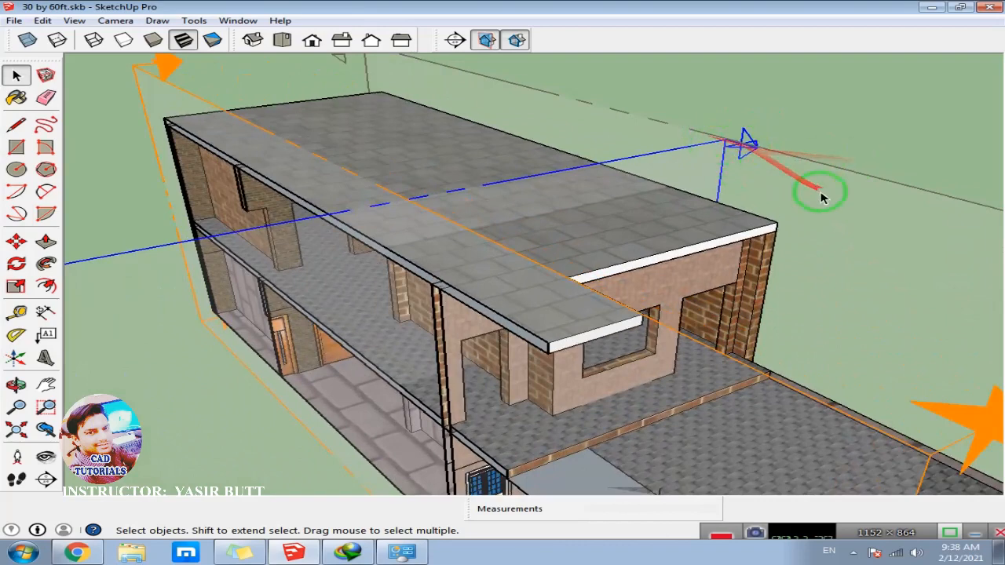
# Reverse the crosswise section plane back to its original direction.
pyautogui.click(42, 20)
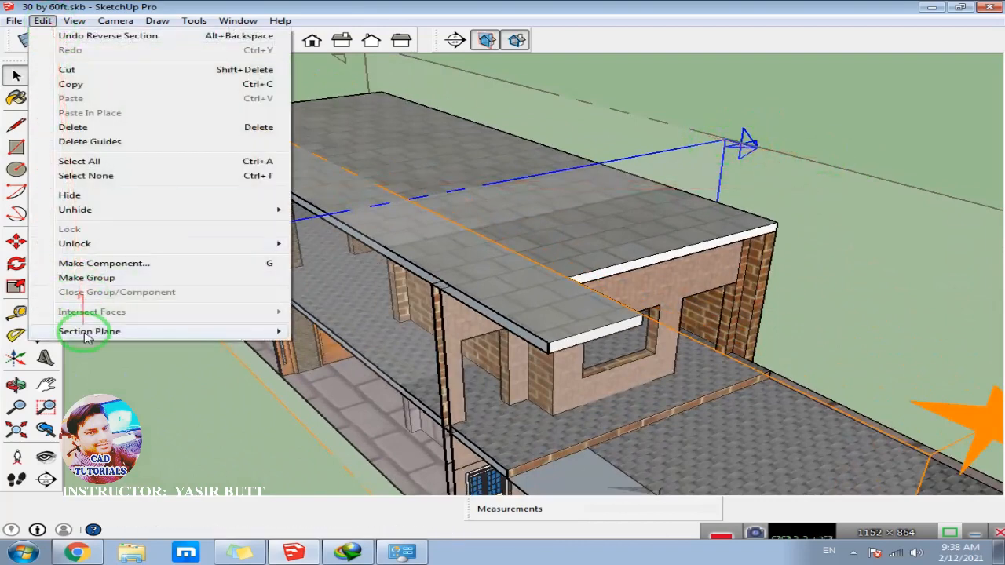
pyautogui.moveTo(86, 331)
pyautogui.click(328, 334)
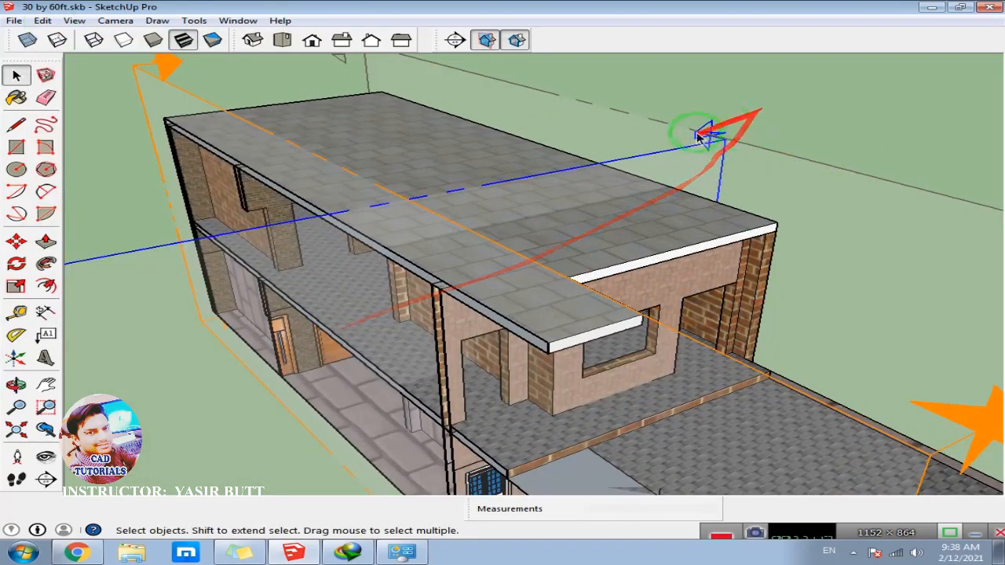
pyautogui.scroll(-3, 197, 213)
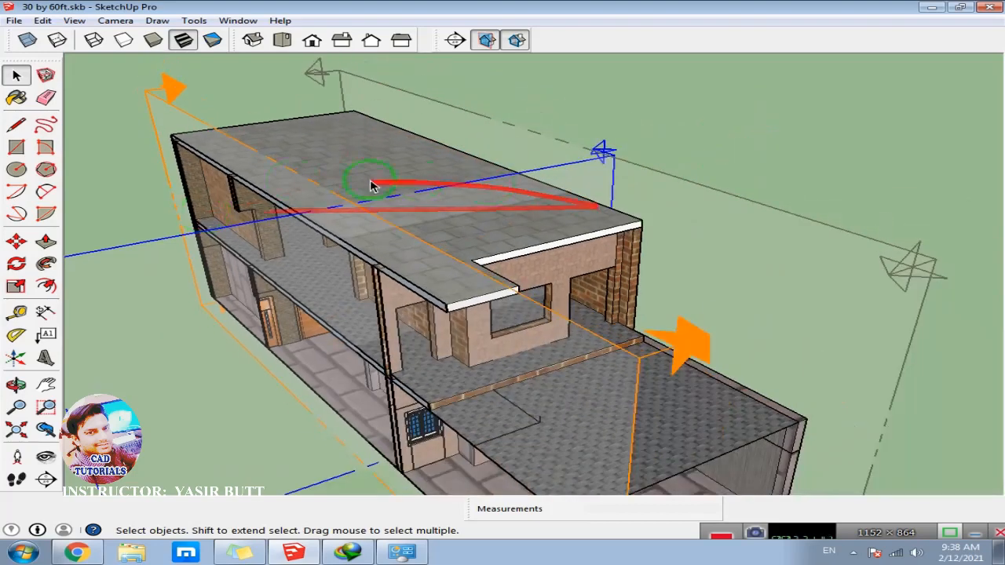
# Align the view to the selected crosswise section plane and examine the house front.
pyautogui.moveTo(251, 214); pyautogui.dragTo(444, 193, button='middle')
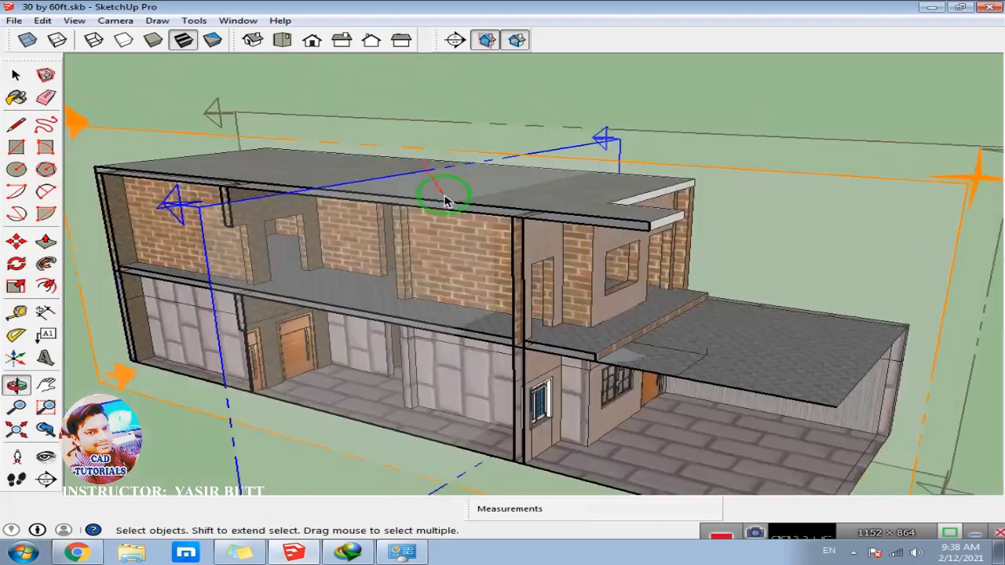
pyautogui.click(42, 21)
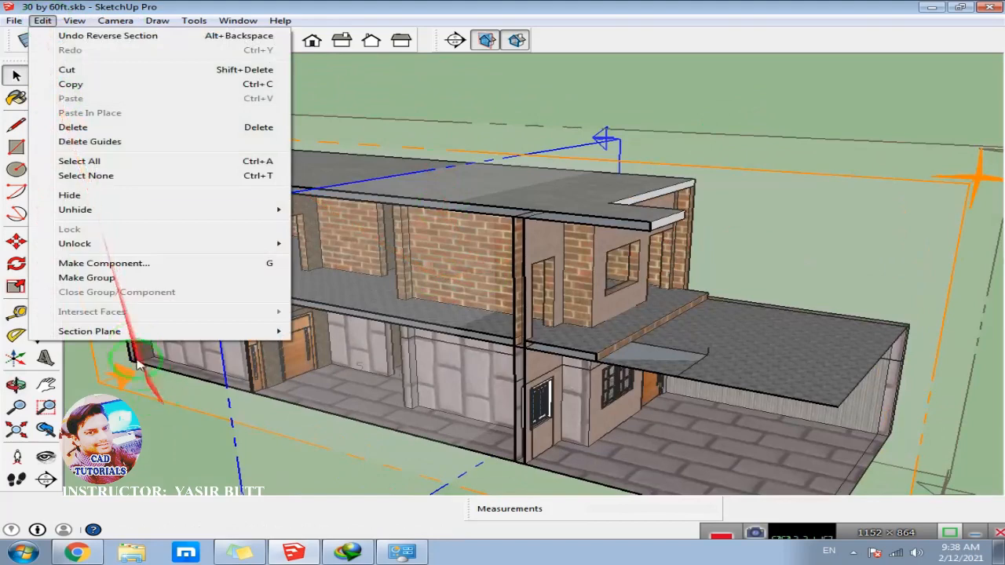
pyautogui.moveTo(112, 332)
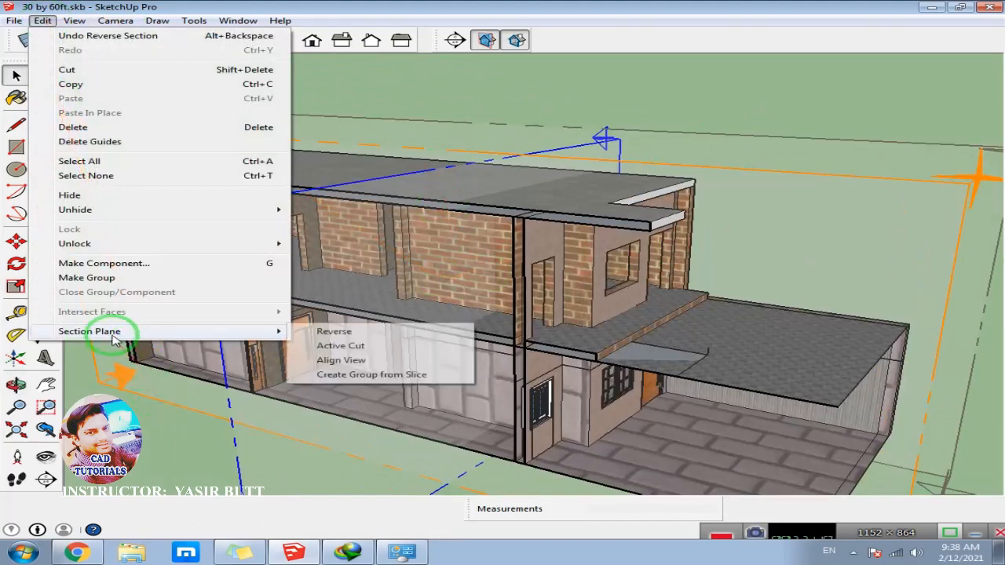
pyautogui.click(341, 361)
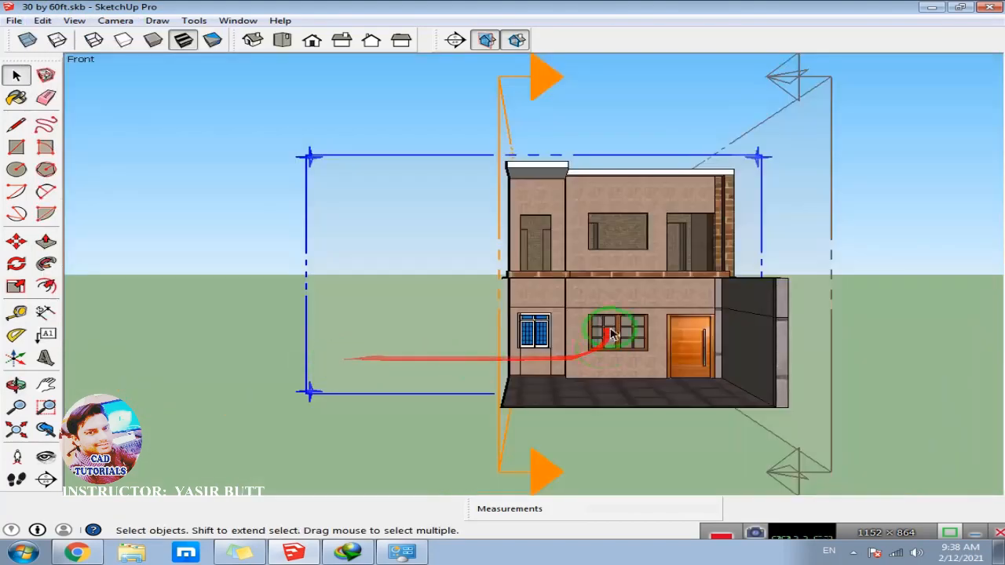
pyautogui.scroll(3, 605, 321)
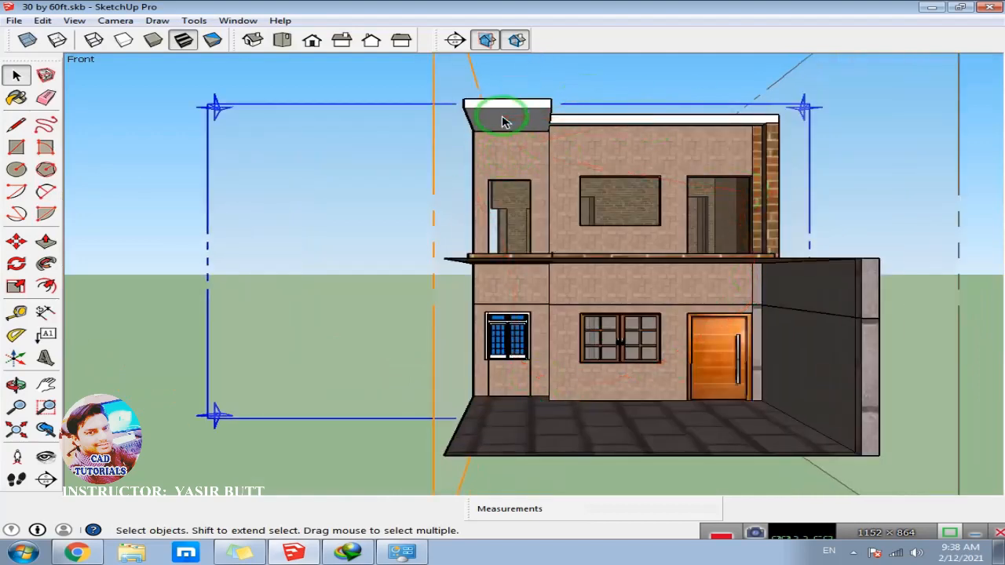
# Switch the camera to parallel projection and examine the flat front elevation.
pyautogui.click(124, 22)
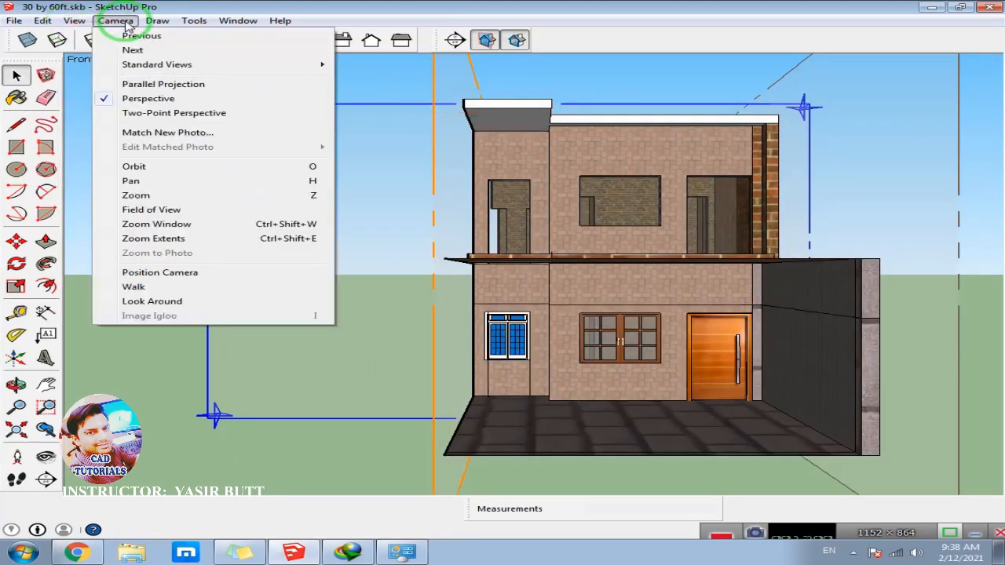
pyautogui.click(137, 99)
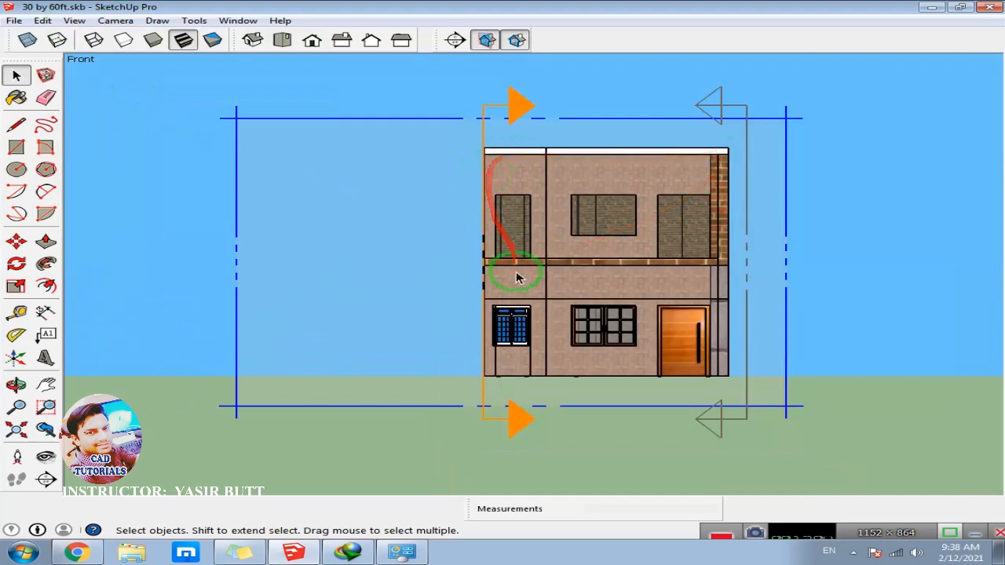
pyautogui.scroll(2, 583, 354)
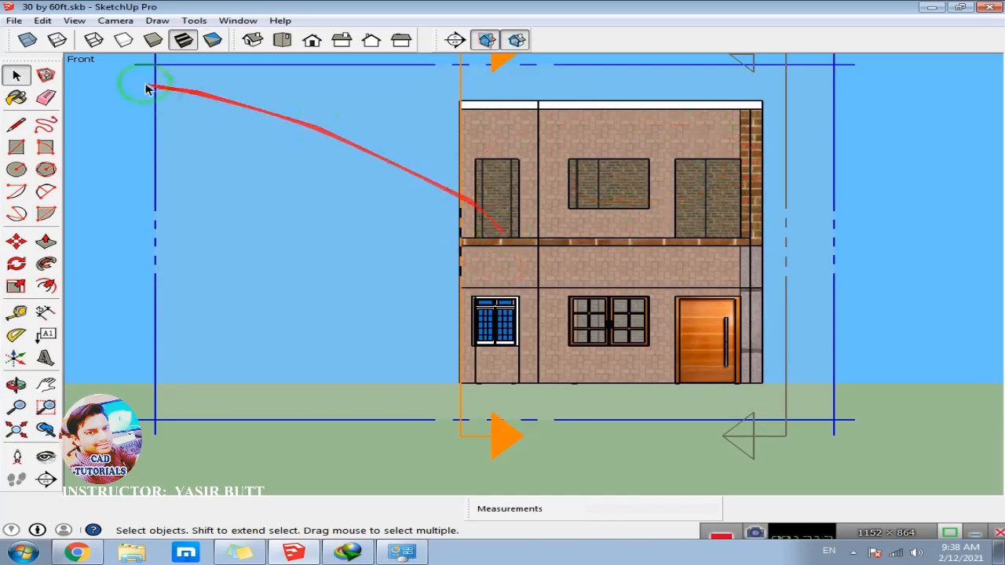
# Return the camera to perspective and view the cut house at an angle from above.
pyautogui.click(74, 21)
pyautogui.moveTo(115, 20)
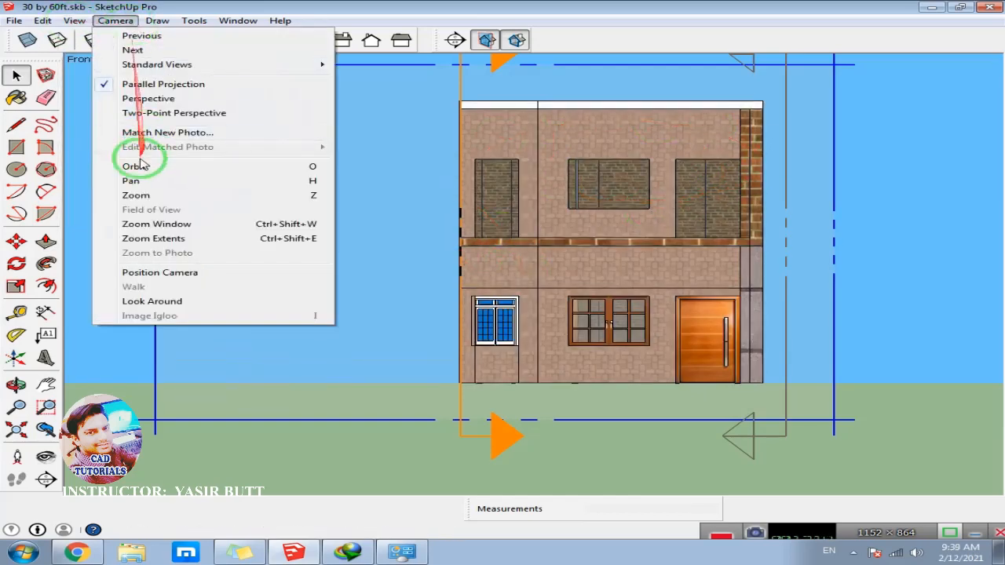
pyautogui.click(149, 99)
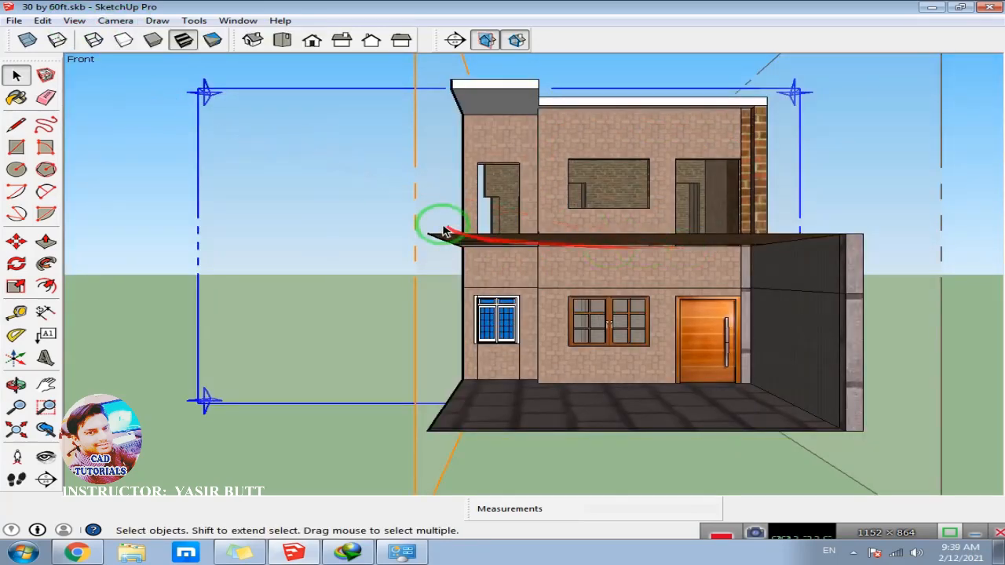
pyautogui.moveTo(437, 222); pyautogui.dragTo(616, 267, button='middle')
pyautogui.scroll(-3, 597, 240)
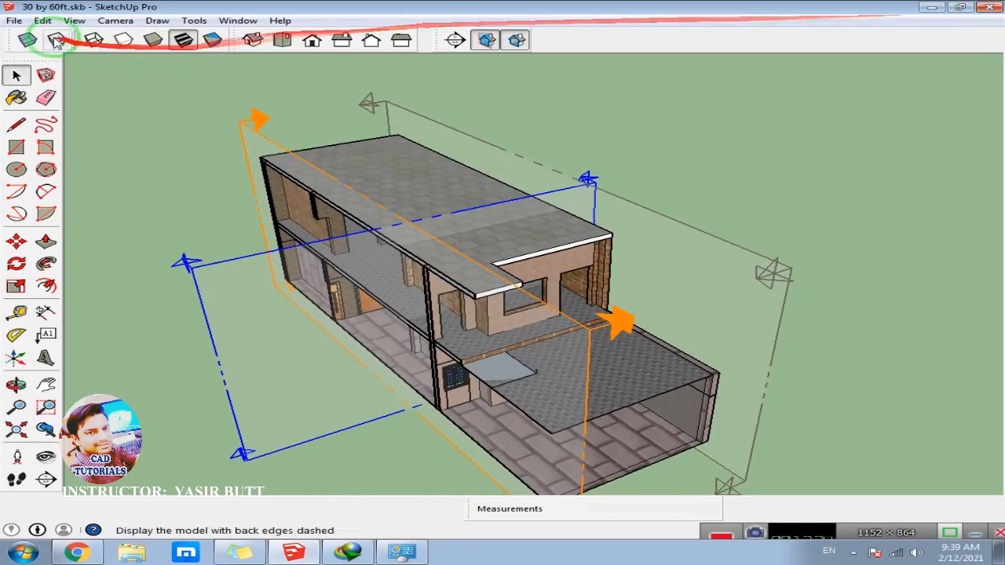
# Start a new empty model without saving the changes to the 30 by 60ft file.
pyautogui.click(14, 20)
pyautogui.click(35, 33)
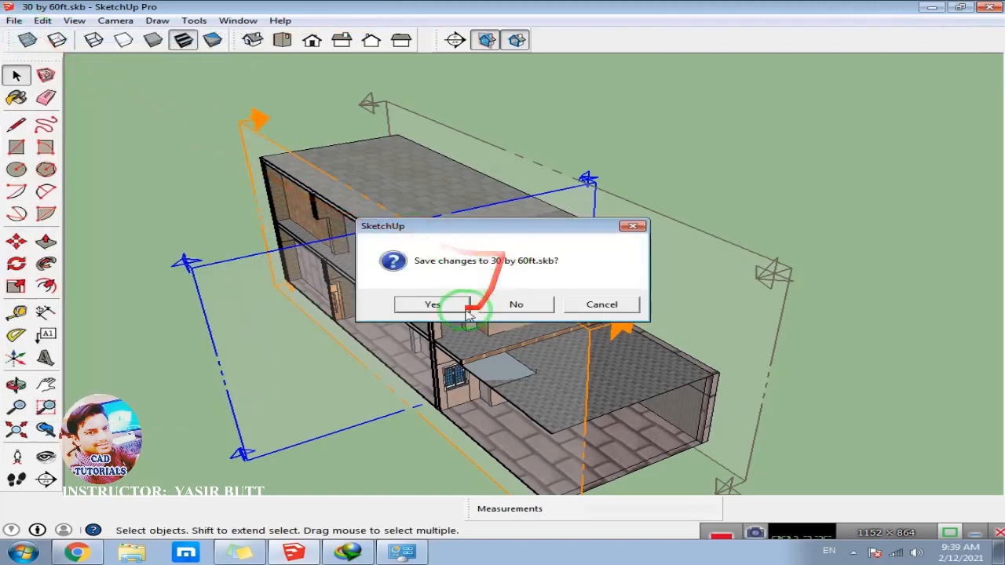
pyautogui.click(515, 304)
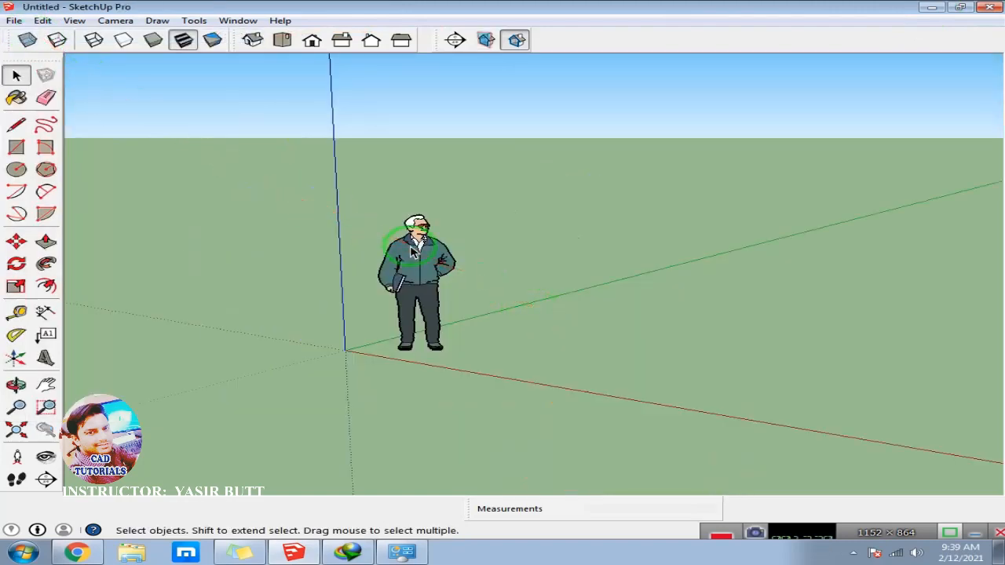
# Import the COLLADA file model.dae from the Skp House Model folder and place the house near the axes origin.
pyautogui.click(14, 22)
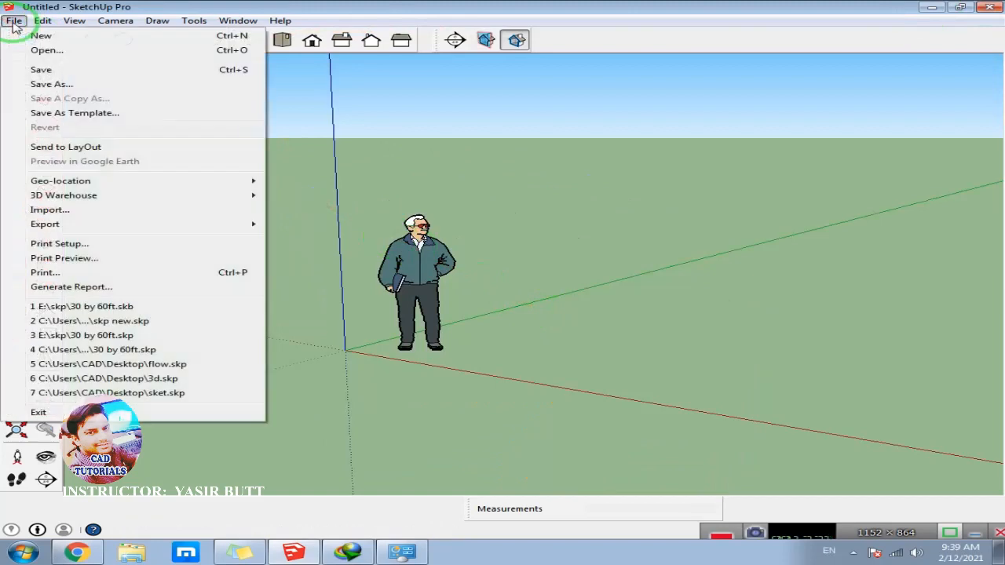
pyautogui.click(55, 210)
pyautogui.click(396, 242)
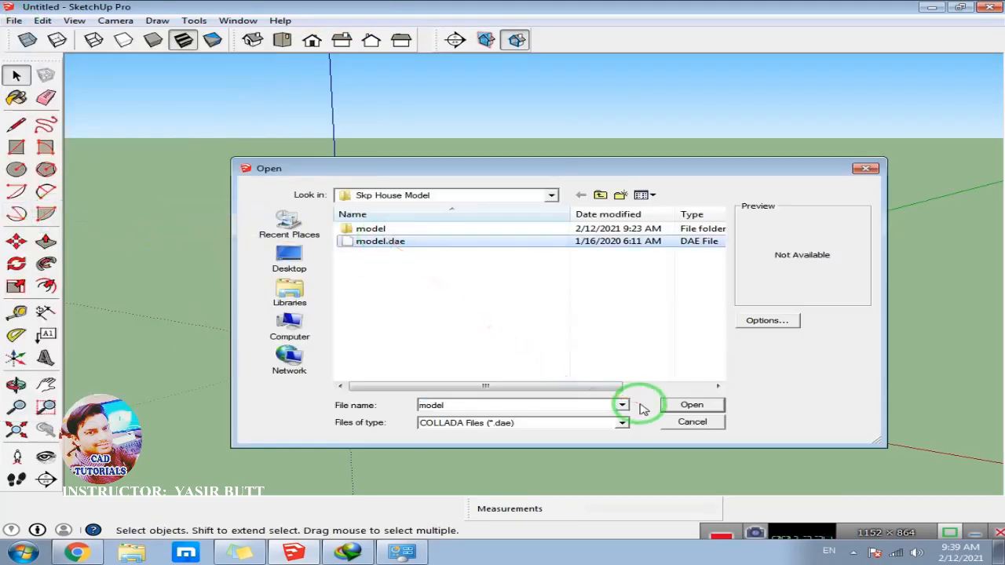
pyautogui.click(692, 405)
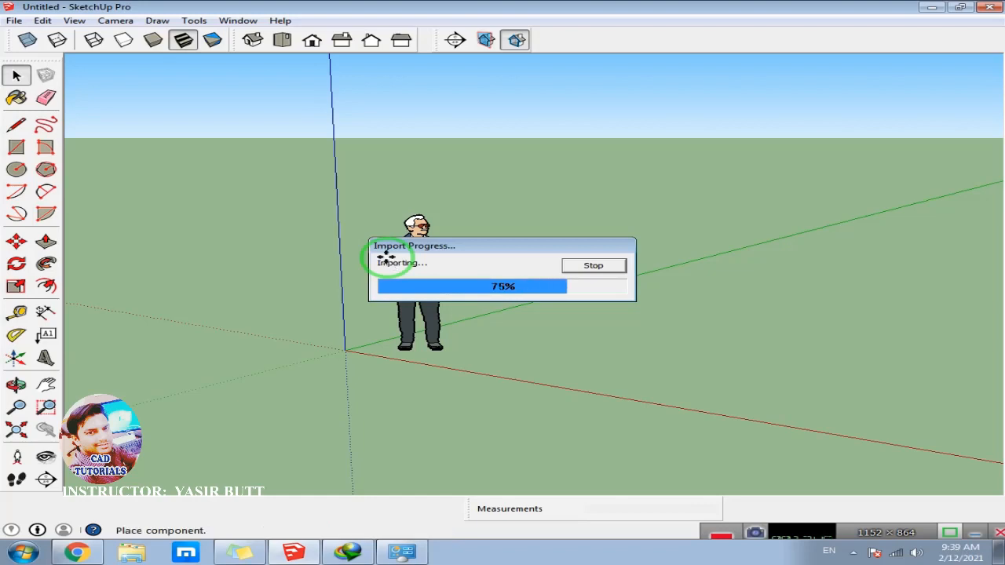
pyautogui.moveTo(399, 257); pyautogui.dragTo(635, 277, button='middle')
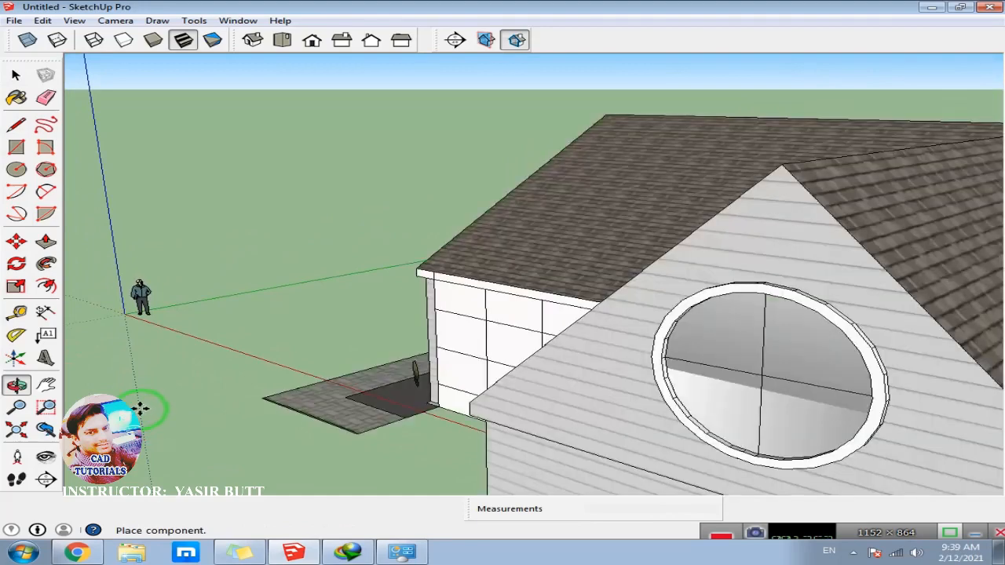
pyautogui.click(139, 408)
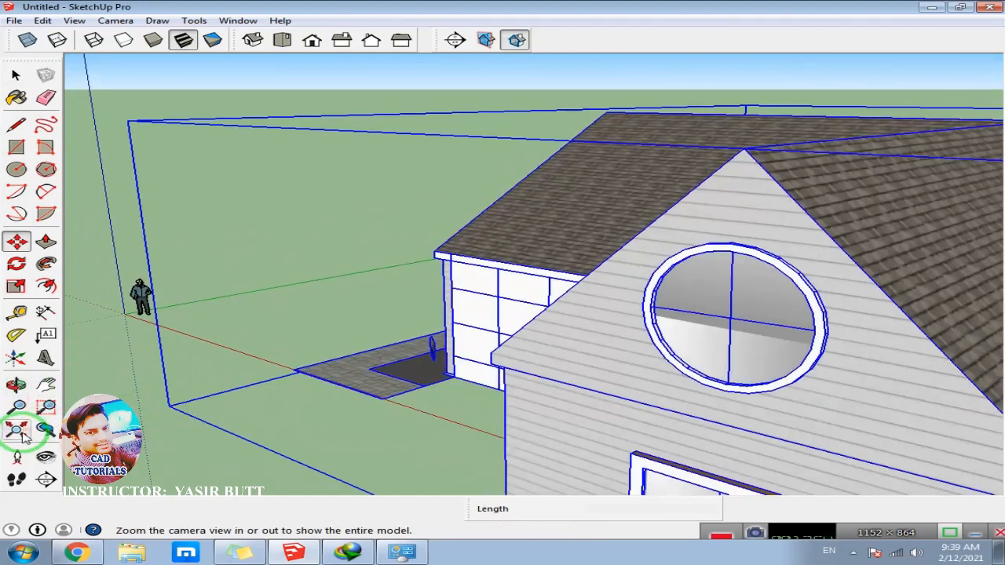
# Fit the imported house in the view, show its garage and red door side, and deselect it.
pyautogui.click(21, 436)
pyautogui.moveTo(399, 327); pyautogui.dragTo(511, 310, button='middle')
pyautogui.scroll(-3, 511, 310)
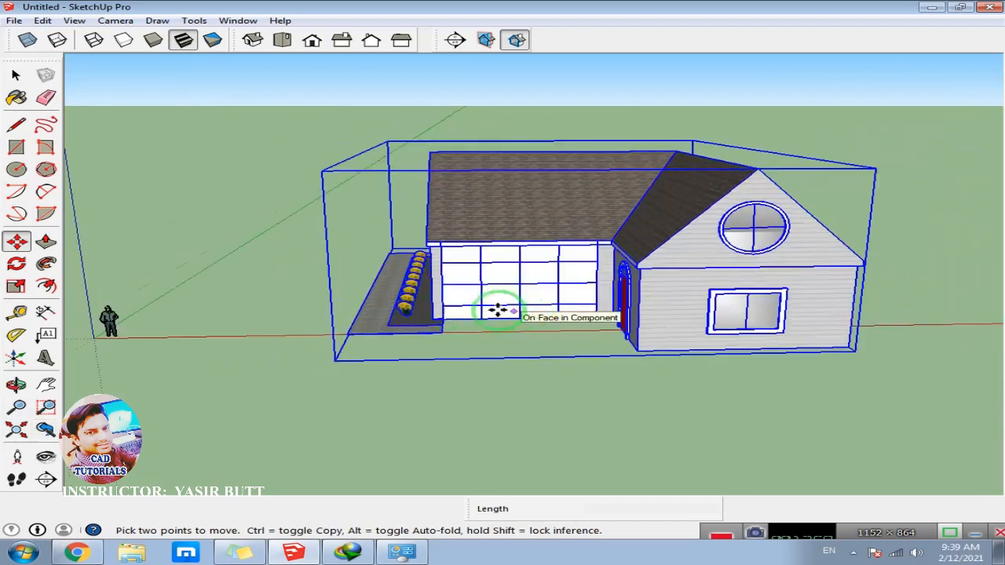
pyautogui.moveTo(417, 295); pyautogui.dragTo(636, 375, button='middle')
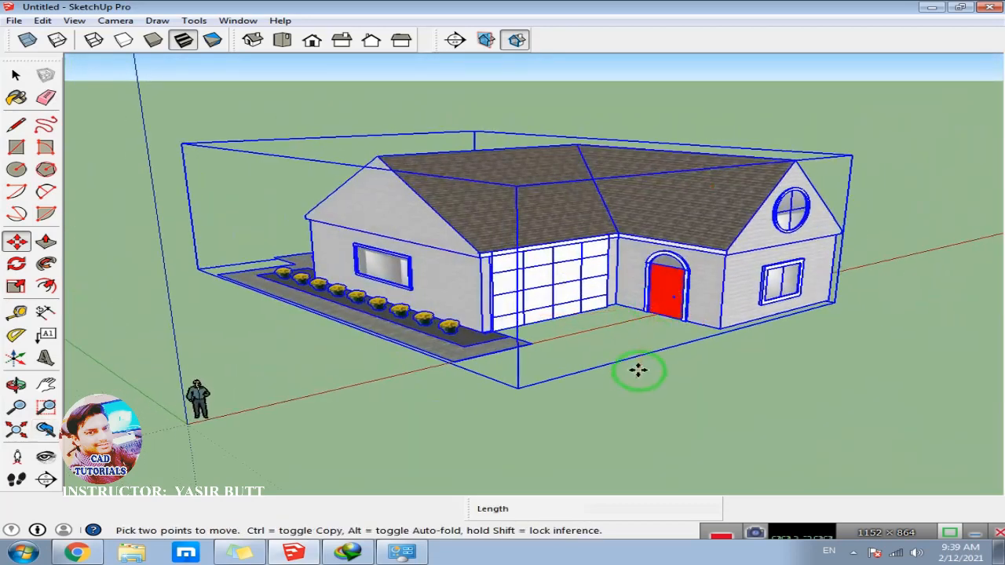
pyautogui.press('space')
pyautogui.click(637, 379)
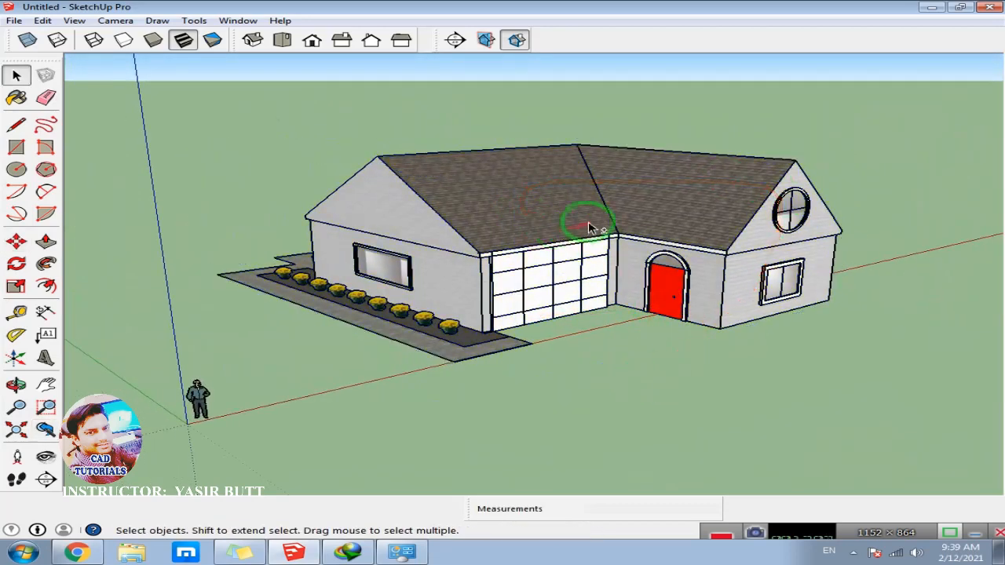
# Place a section plane on the roof slope above the garage, parallel to that slope.
pyautogui.moveTo(590, 228)
pyautogui.mouseDown(button='middle')
pyautogui.moveTo(366, 218)
pyautogui.moveTo(484, 267)
pyautogui.moveTo(542, 226)
pyautogui.moveTo(465, 280)
pyautogui.mouseUp(button='middle')
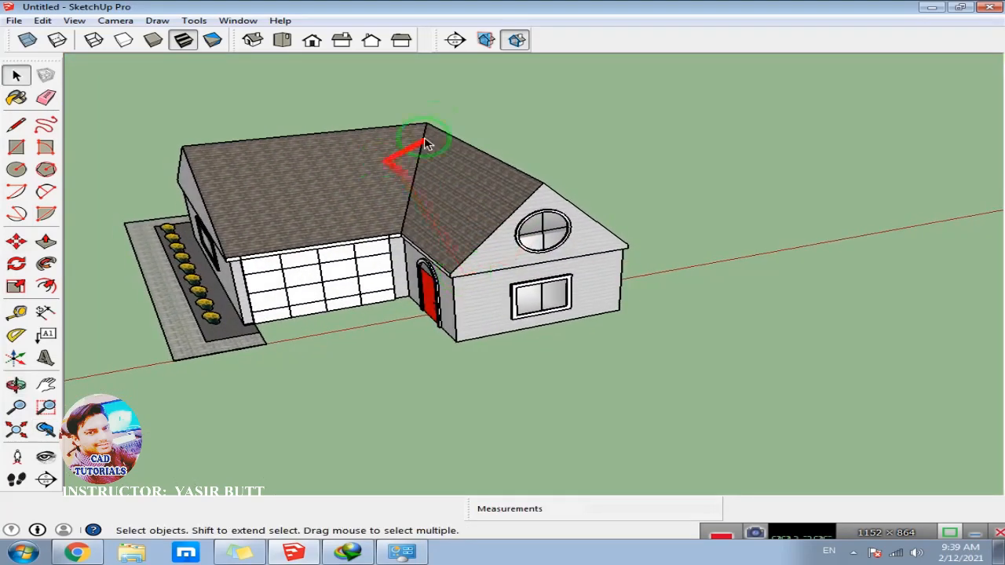
pyautogui.click(457, 42)
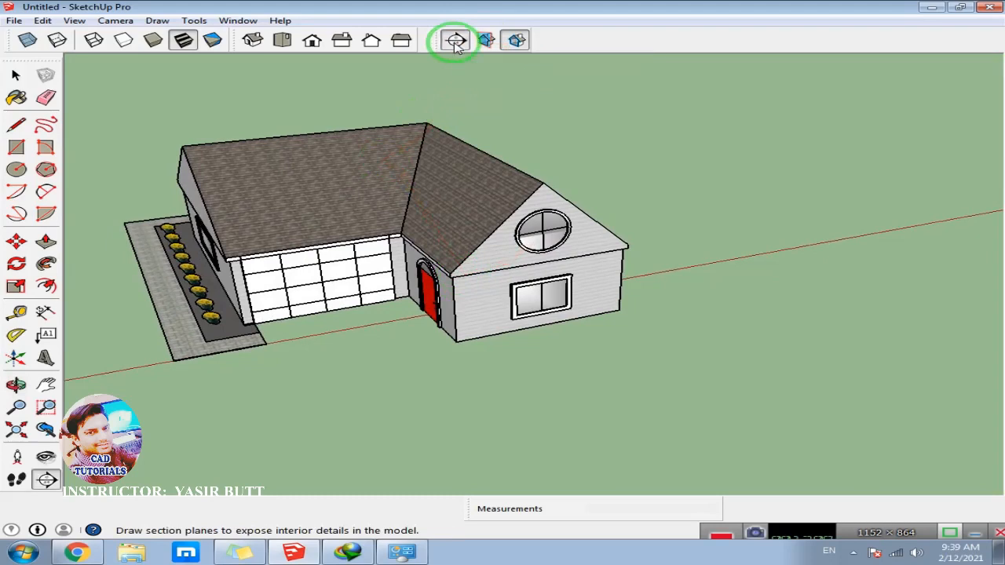
pyautogui.click(318, 187)
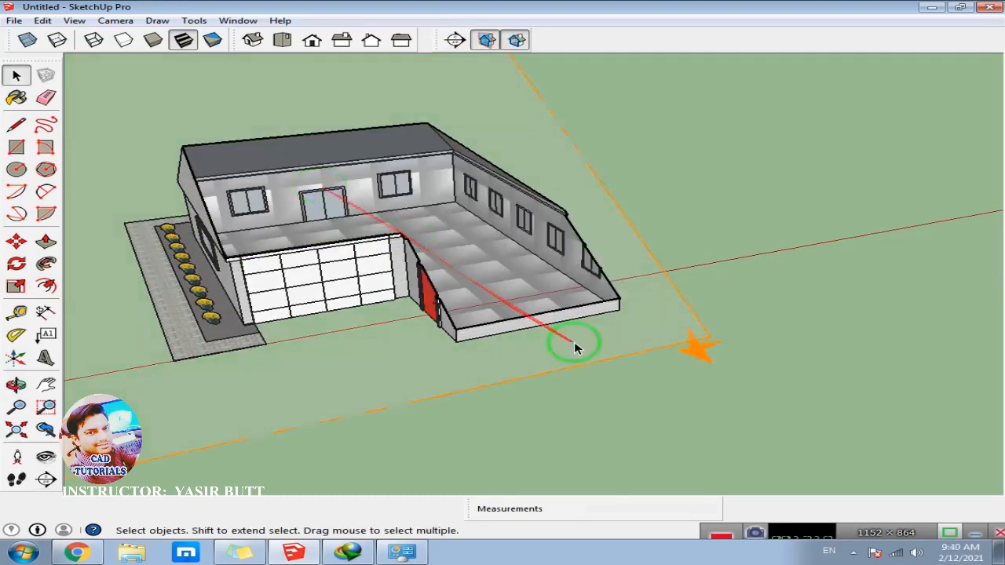
# Move the sloped section plane through the house to test the cut, and set it outside so the house is whole.
pyautogui.press('m')
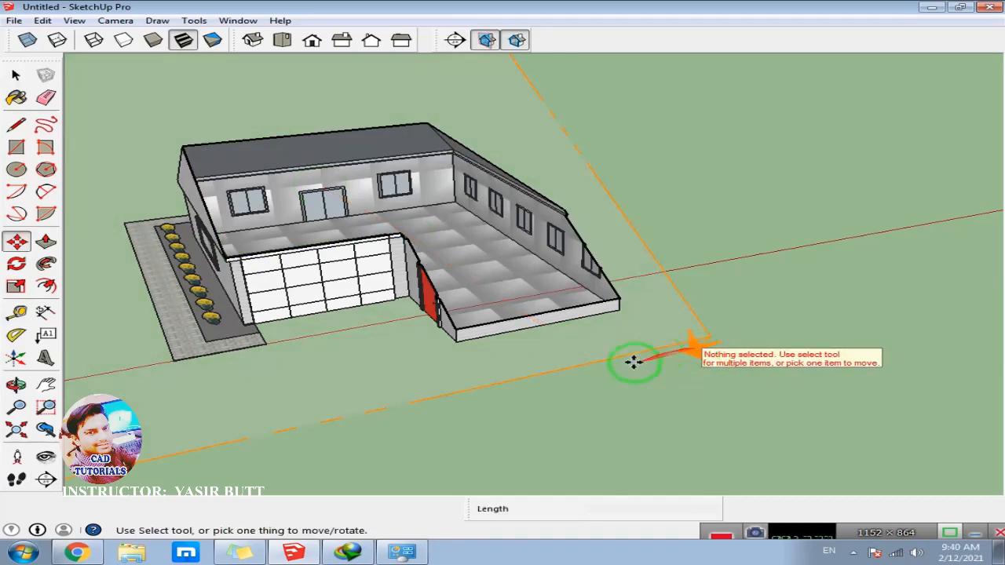
pyautogui.scroll(-3, 694, 349)
pyautogui.click(687, 350)
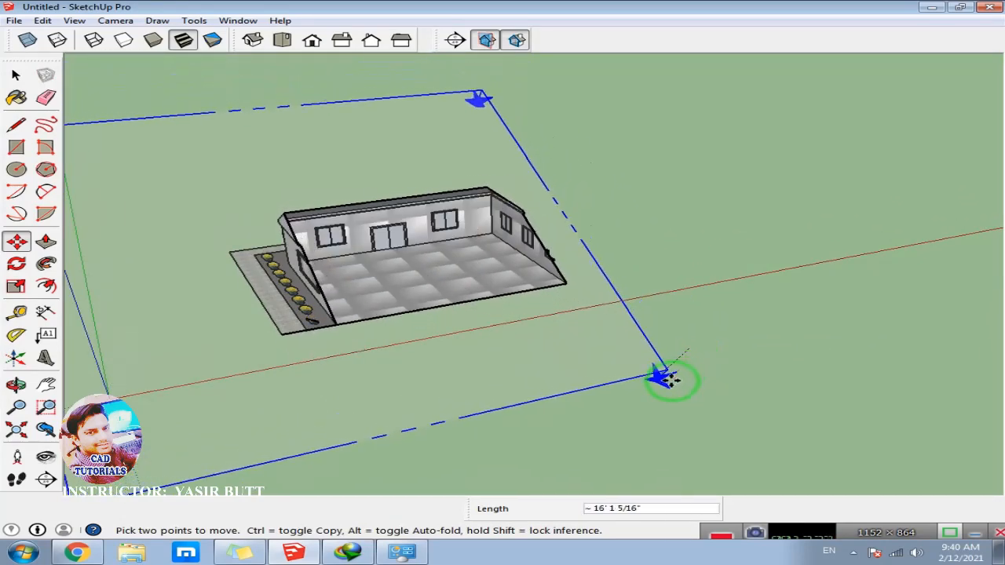
pyautogui.click(821, 330)
pyautogui.scroll(1, 713, 314)
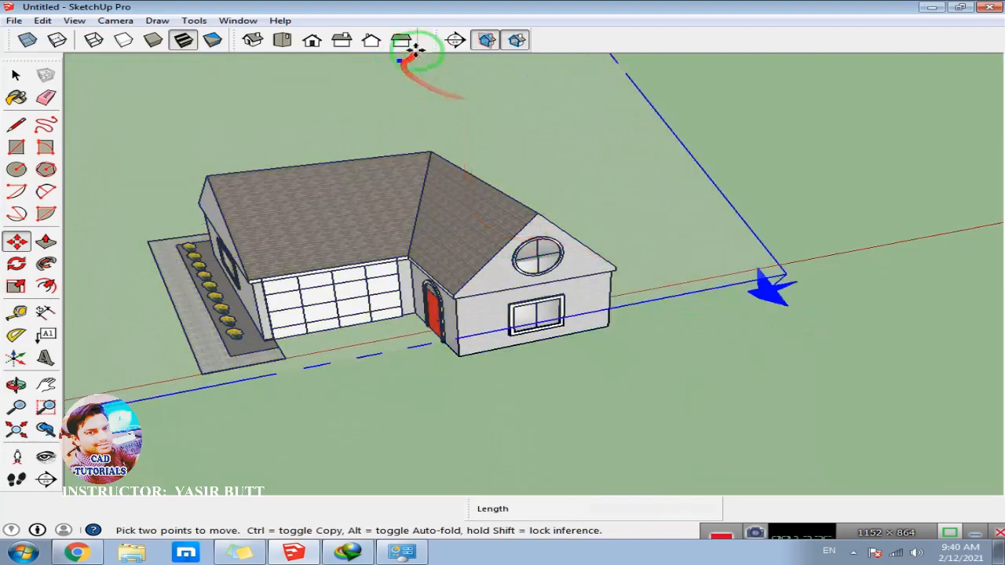
# Place a vertical section plane on the gable wall with the round window and move it about 18' into the house.
pyautogui.click(455, 40)
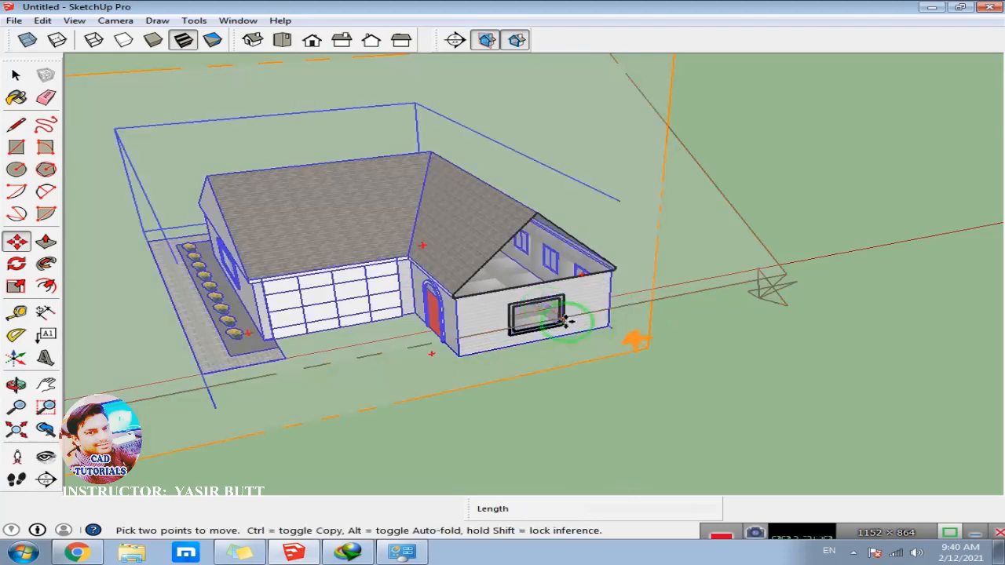
pyautogui.scroll(-5, 597, 328)
pyautogui.click(148, 216)
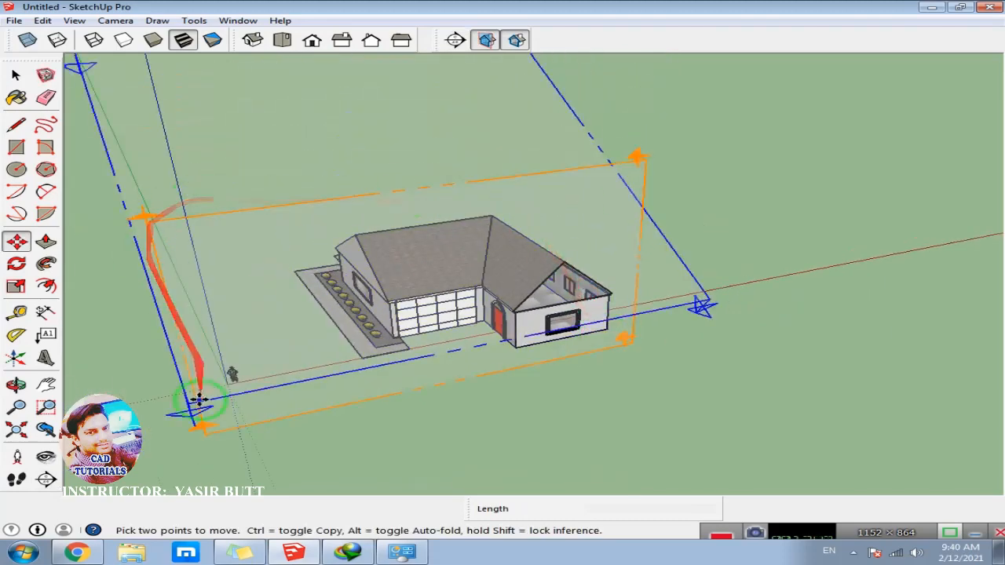
pyautogui.click(637, 160)
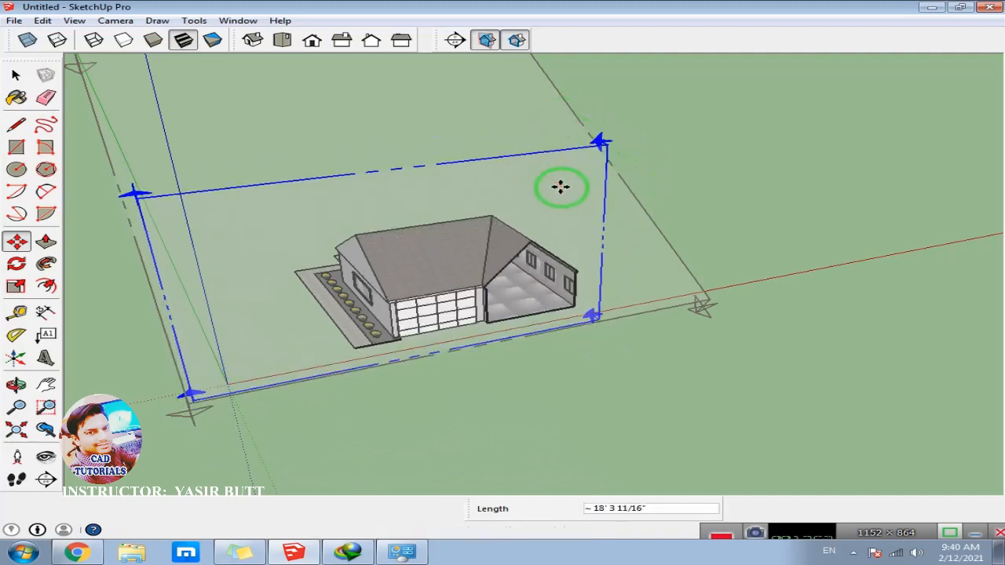
pyautogui.click(484, 212)
pyautogui.scroll(3, 484, 213)
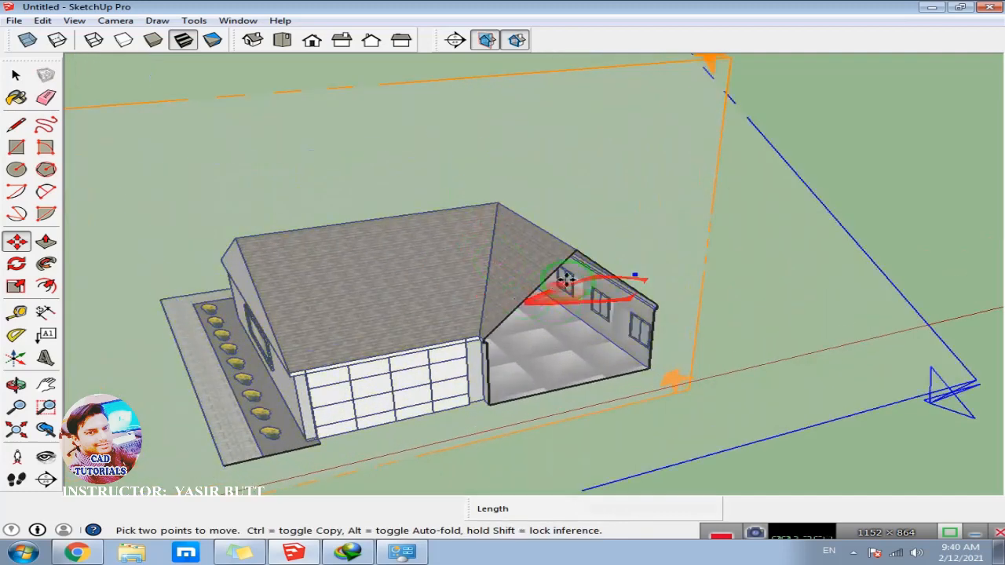
# Place another section plane on the gable side wall beside the flower pots and move it about 32' 8" through the house.
pyautogui.moveTo(314, 338); pyautogui.dragTo(476, 258, button='middle')
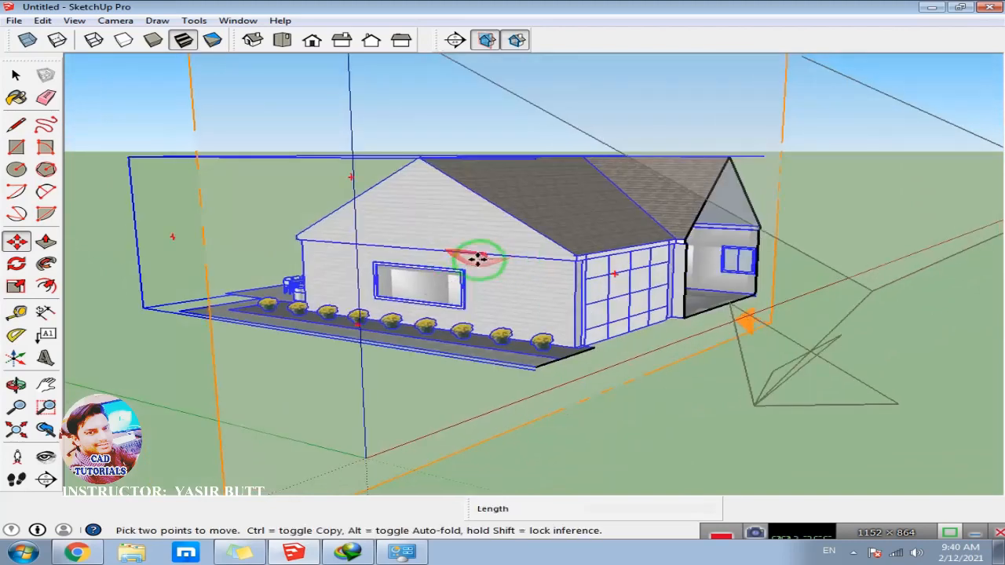
pyautogui.click(455, 40)
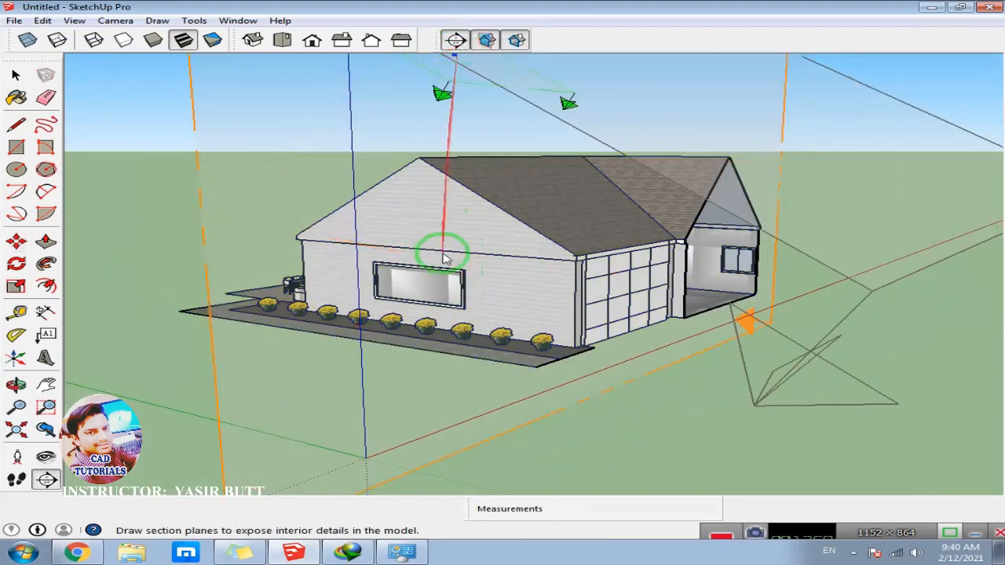
pyautogui.click(429, 230)
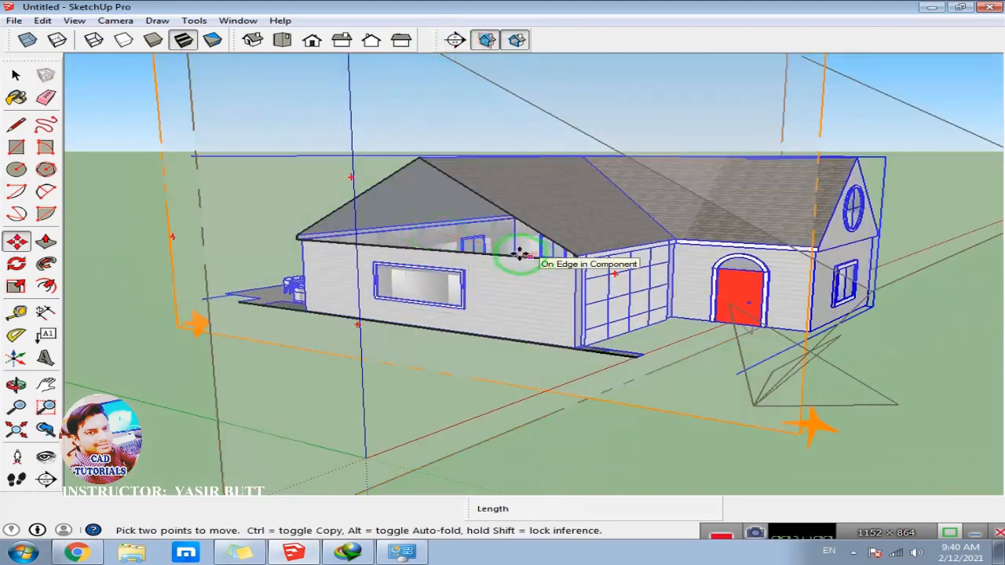
pyautogui.click(196, 324)
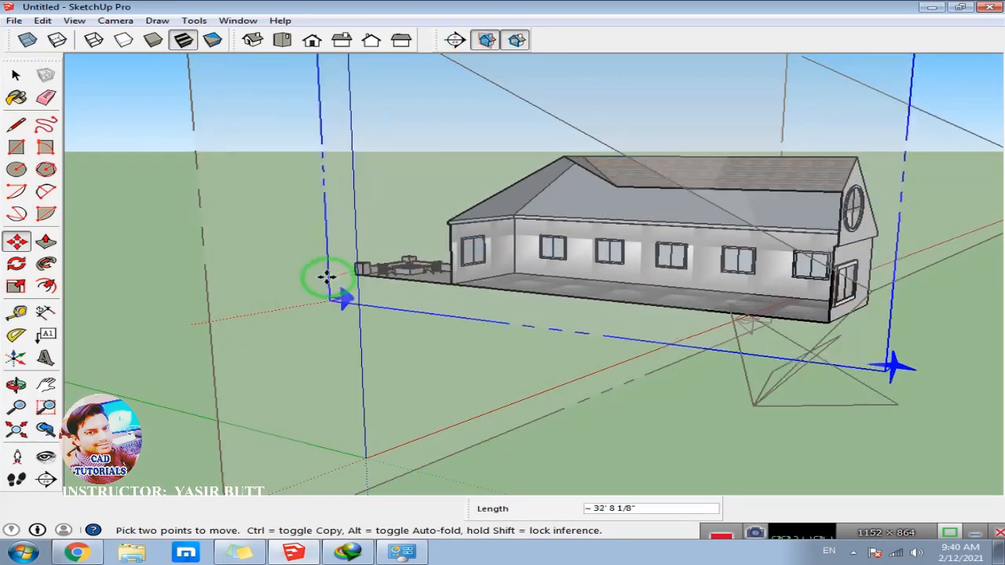
pyautogui.click(322, 280)
pyautogui.moveTo(541, 243); pyautogui.dragTo(620, 240, button='middle')
pyautogui.moveTo(664, 197); pyautogui.dragTo(464, 246, button='middle')
pyautogui.scroll(-8, 469, 254)
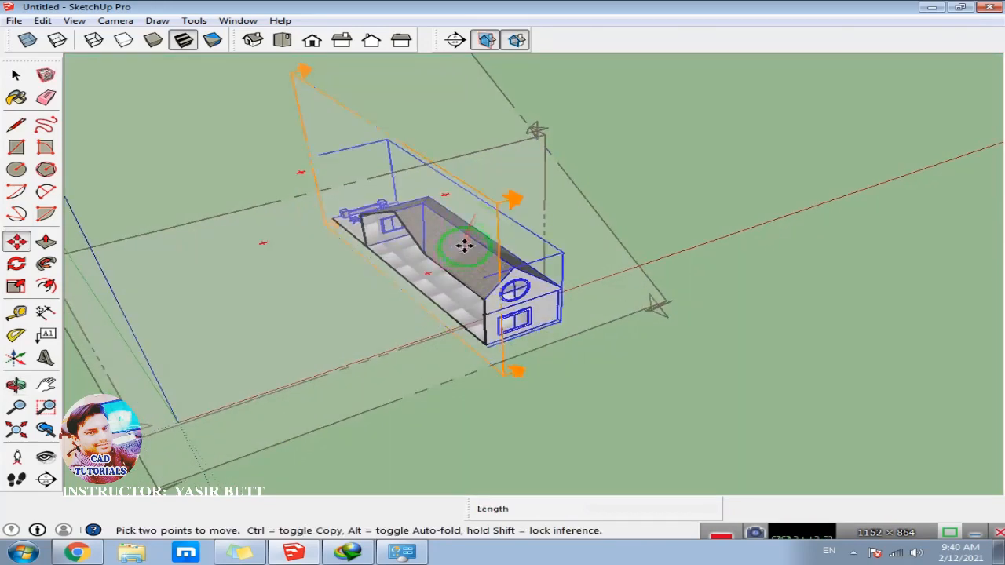